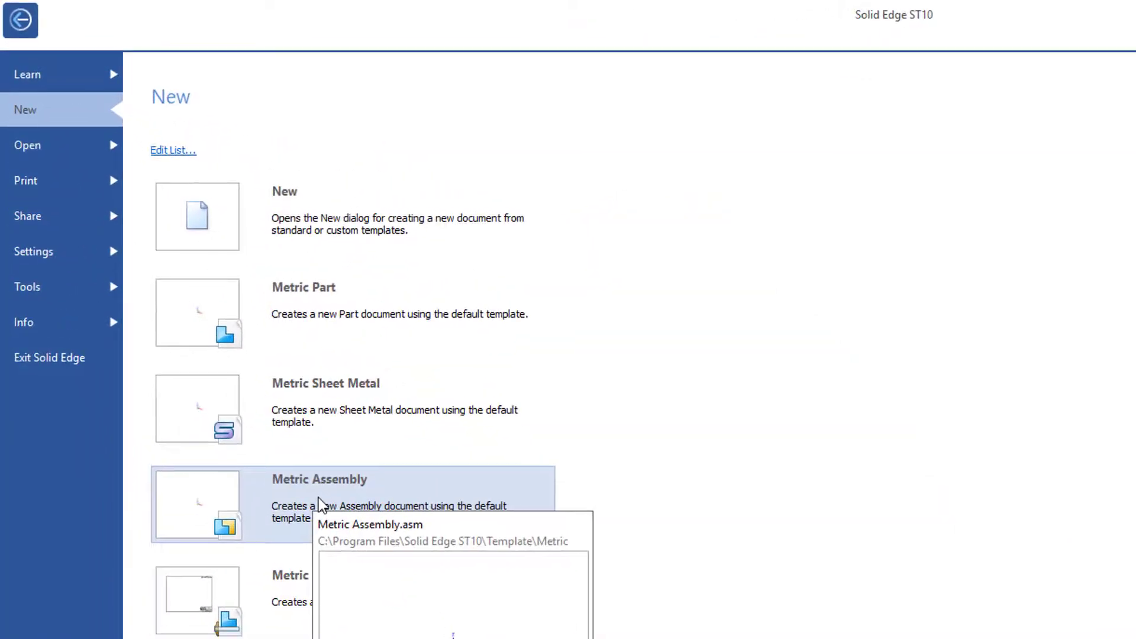
Step: Create a new Metric Assembly document, Asm1
click(429, 505)
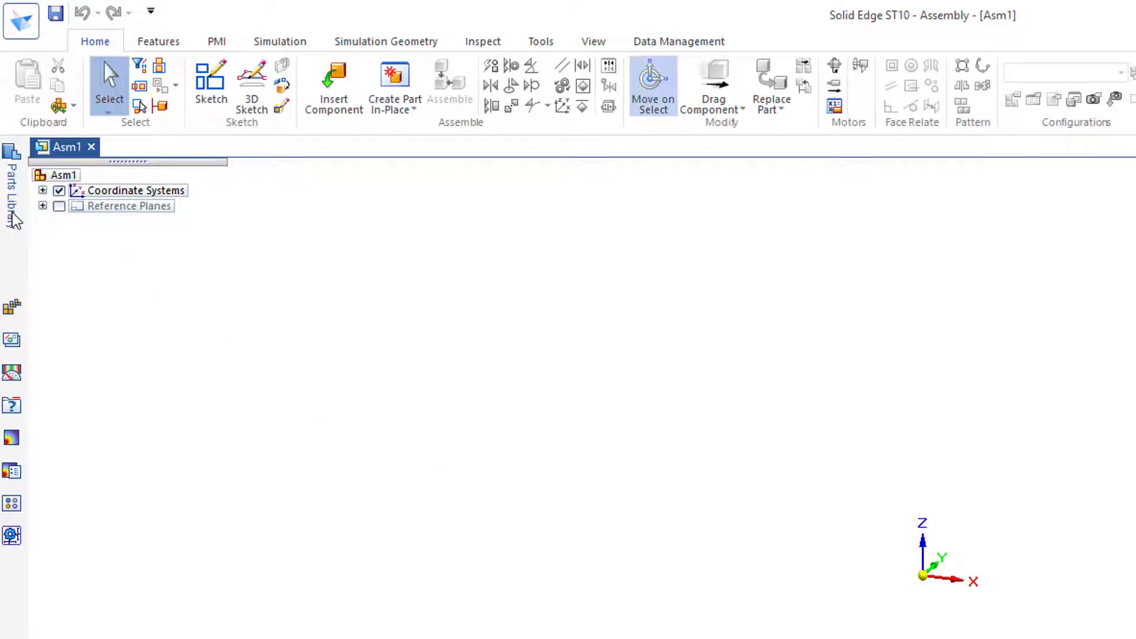
Step: From the Parts Library's ClassFiles > Cam Vice Lock folder, place GroundPlate.par as the first component
click(13, 223)
click(12, 222)
click(13, 222)
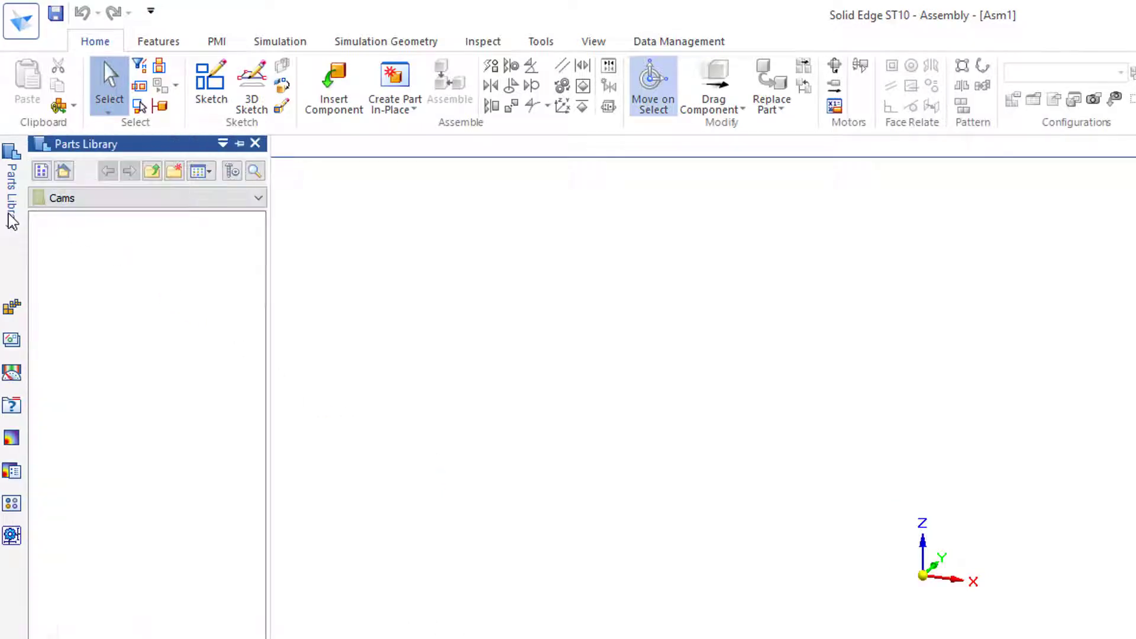
click(152, 171)
click(152, 172)
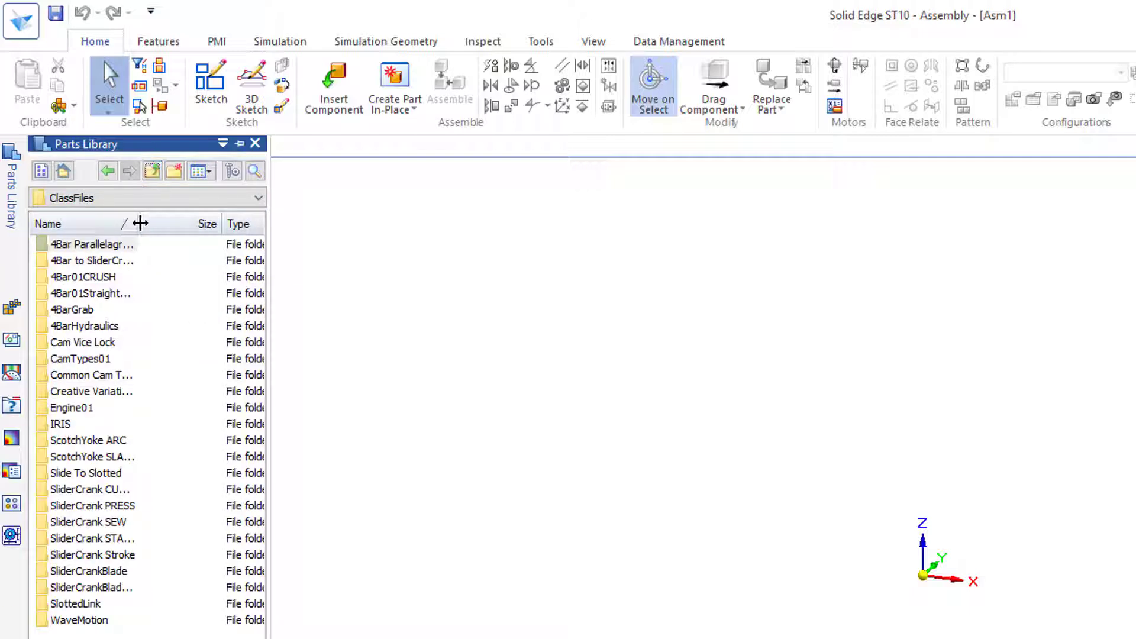
drag(140, 223, 200, 223)
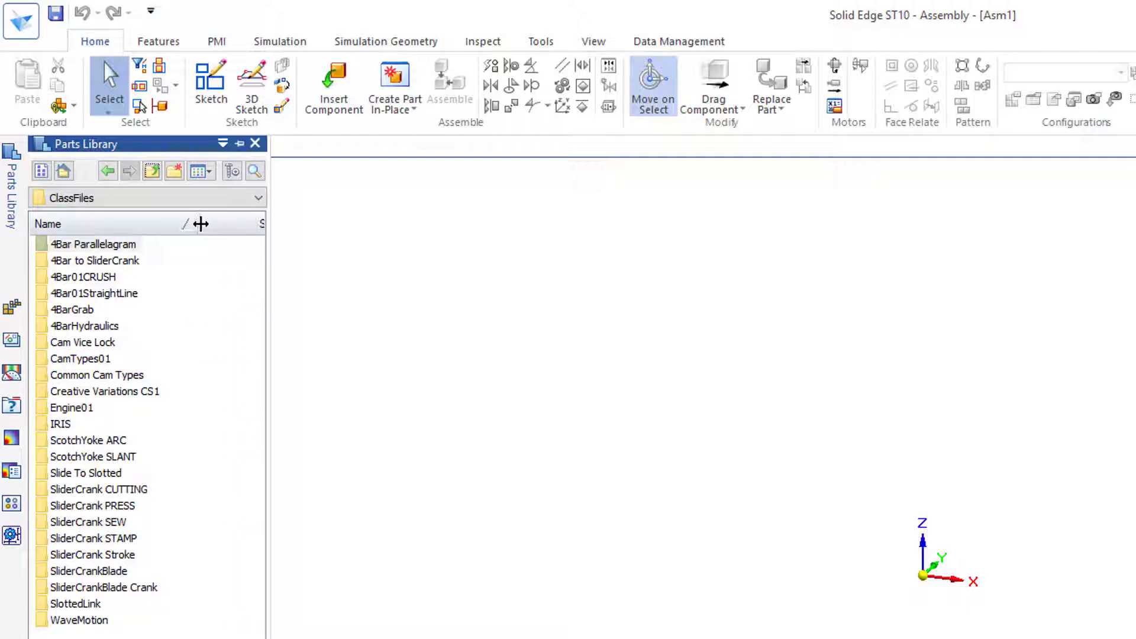
click(79, 343)
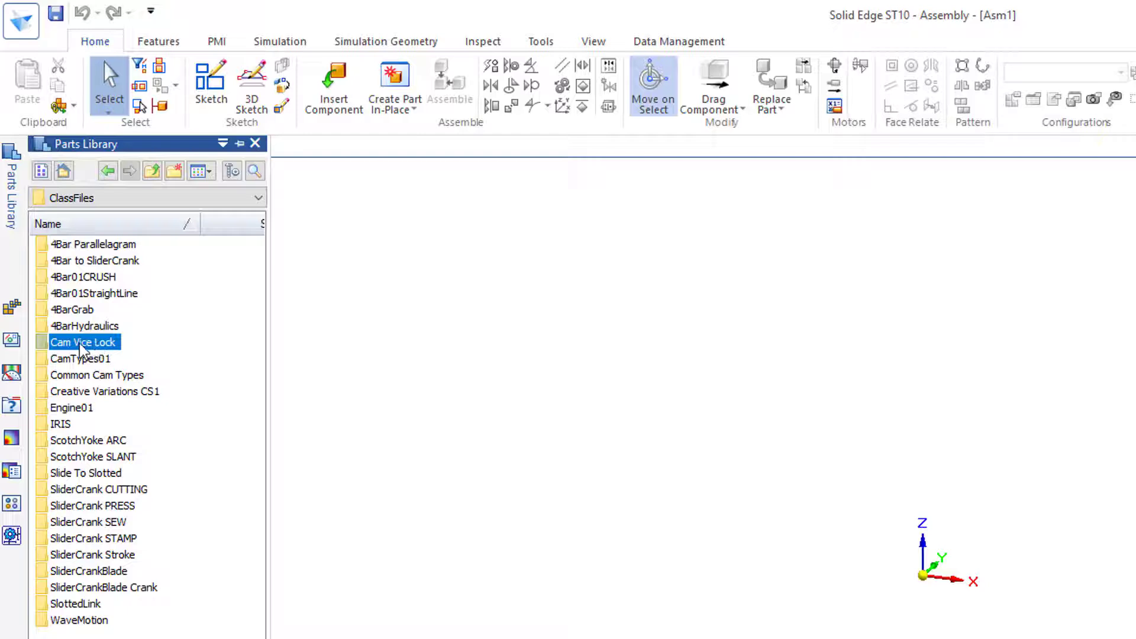
double_click(81, 346)
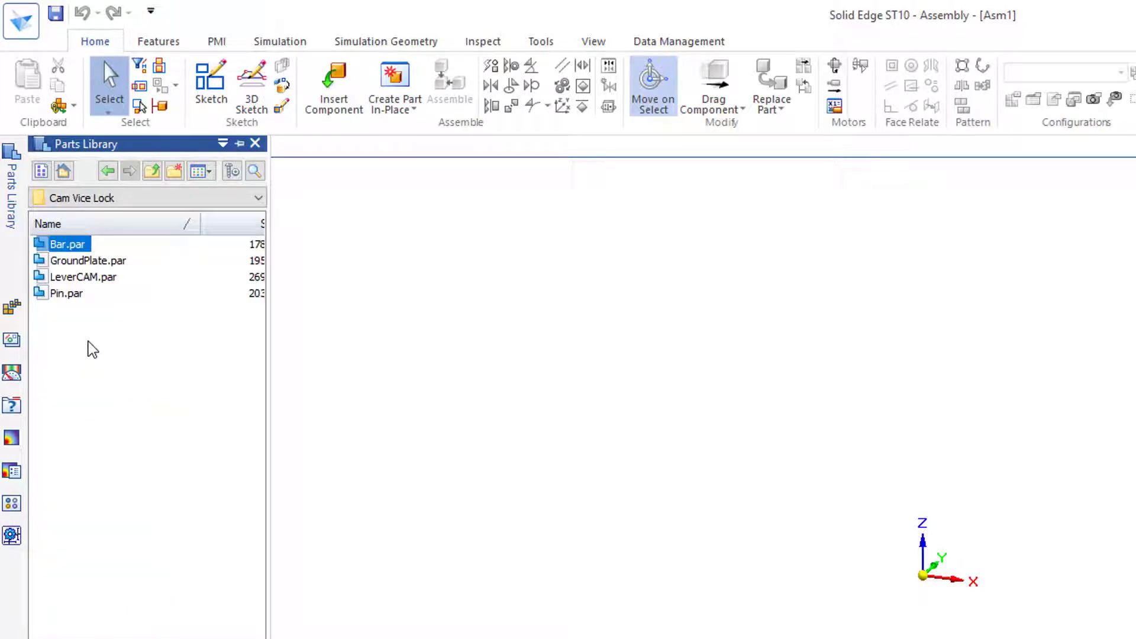
click(76, 264)
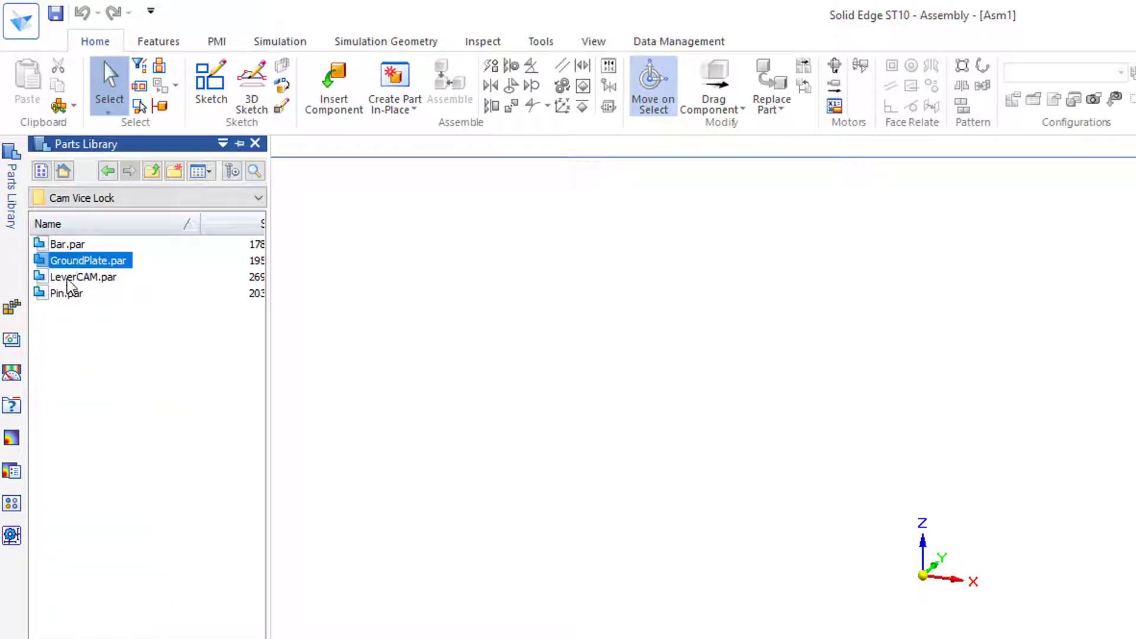
drag(71, 266, 739, 470)
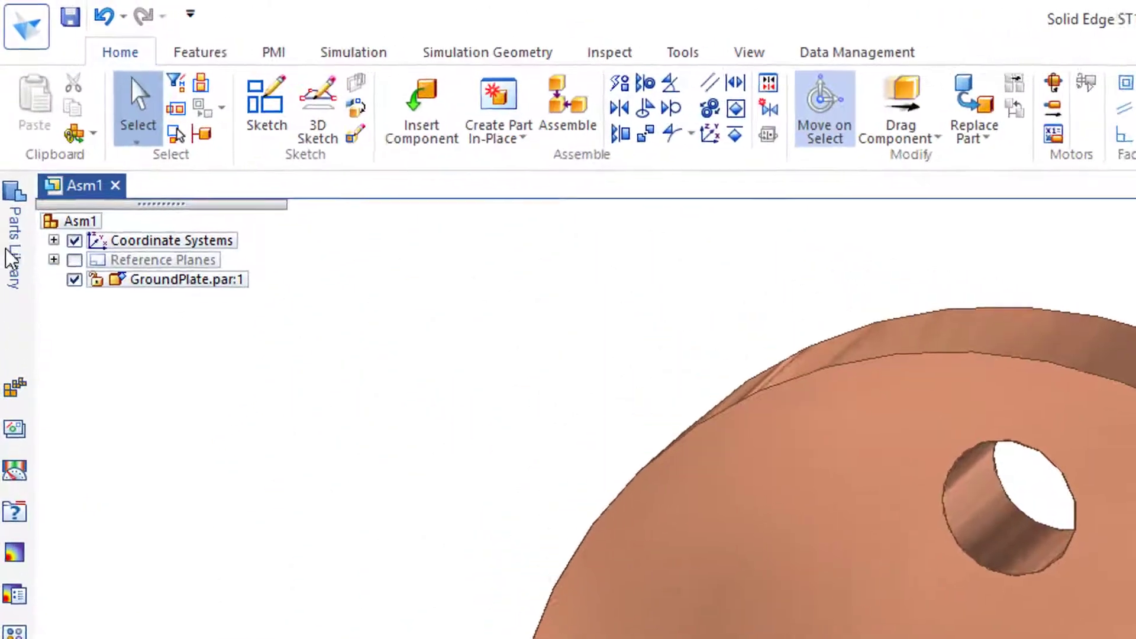
Step: Place LeverCAM.par and align its hole axis with the GroundPlate hole
click(8, 131)
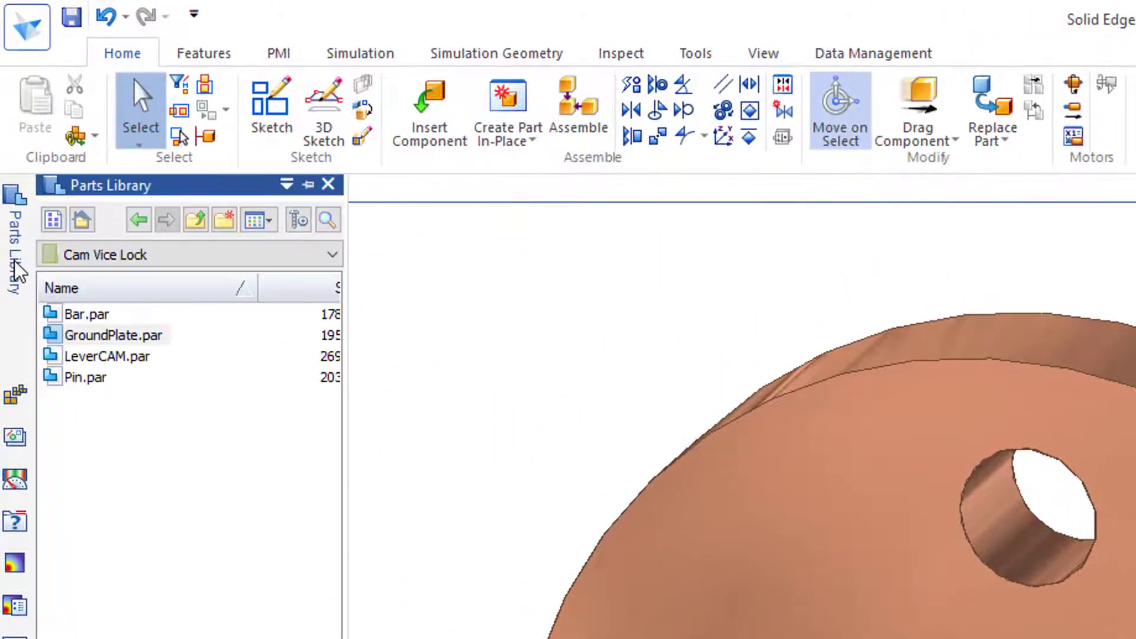
click(98, 357)
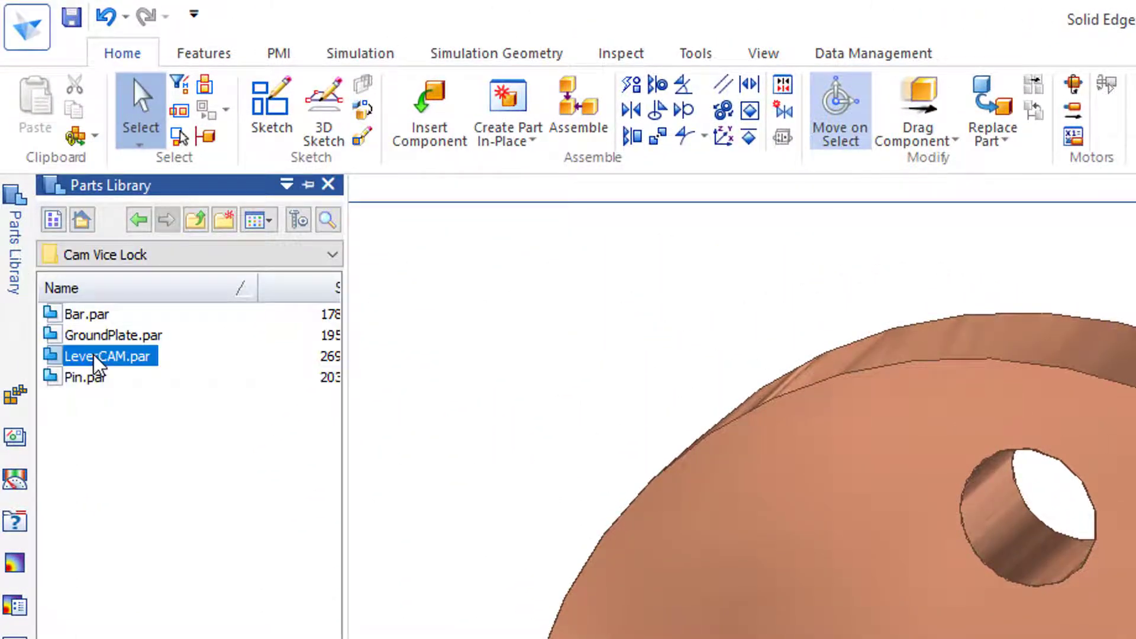
drag(92, 361, 1135, 638)
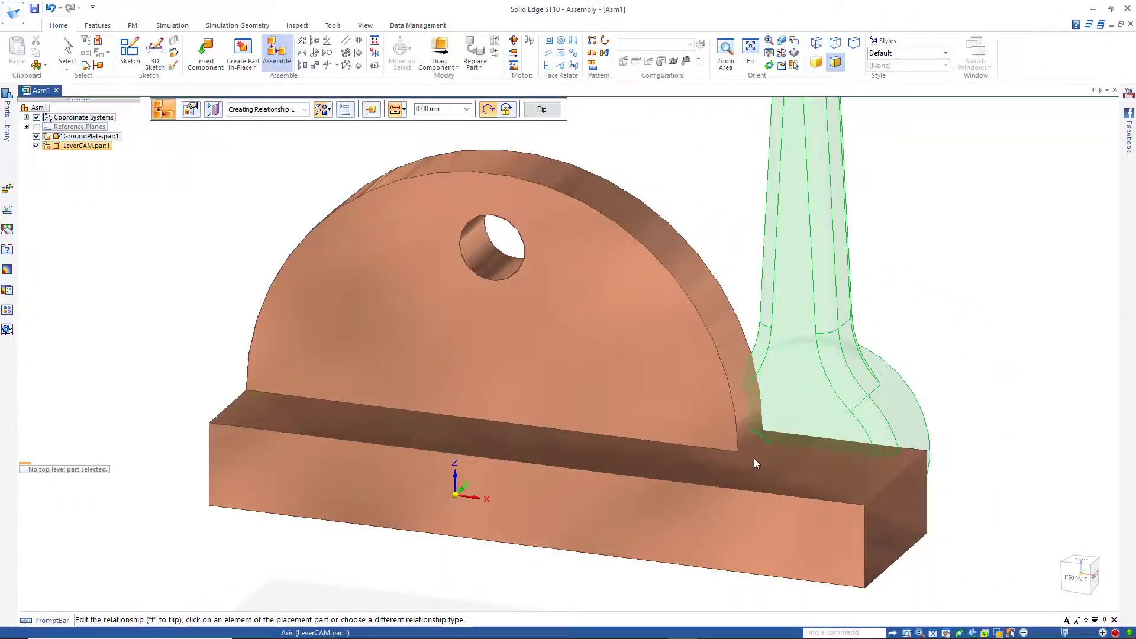
click(754, 457)
click(474, 261)
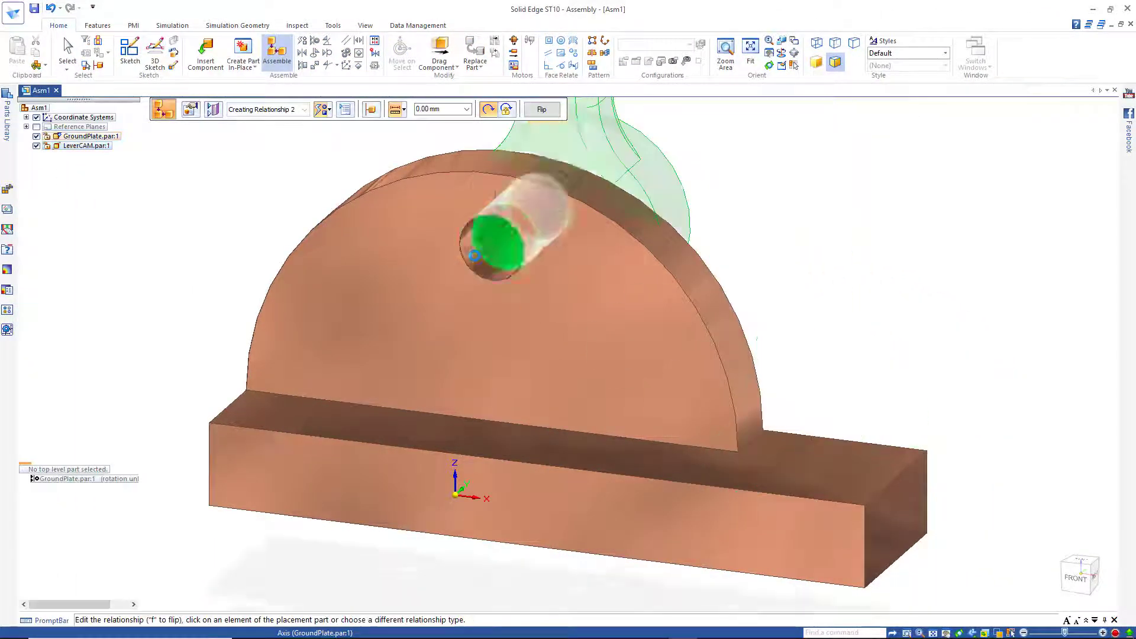
Step: Mate the lever's back face to the plate face with a 1.00 mm offset
middle_drag(489, 264, 686, 195)
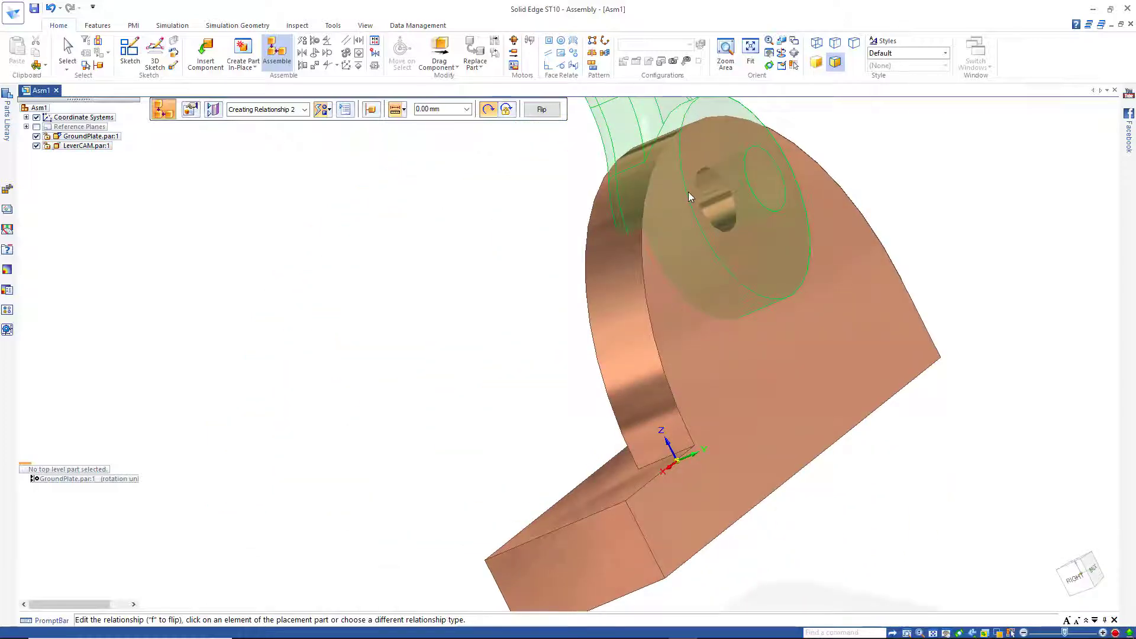
click(698, 151)
middle_drag(469, 311, 544, 343)
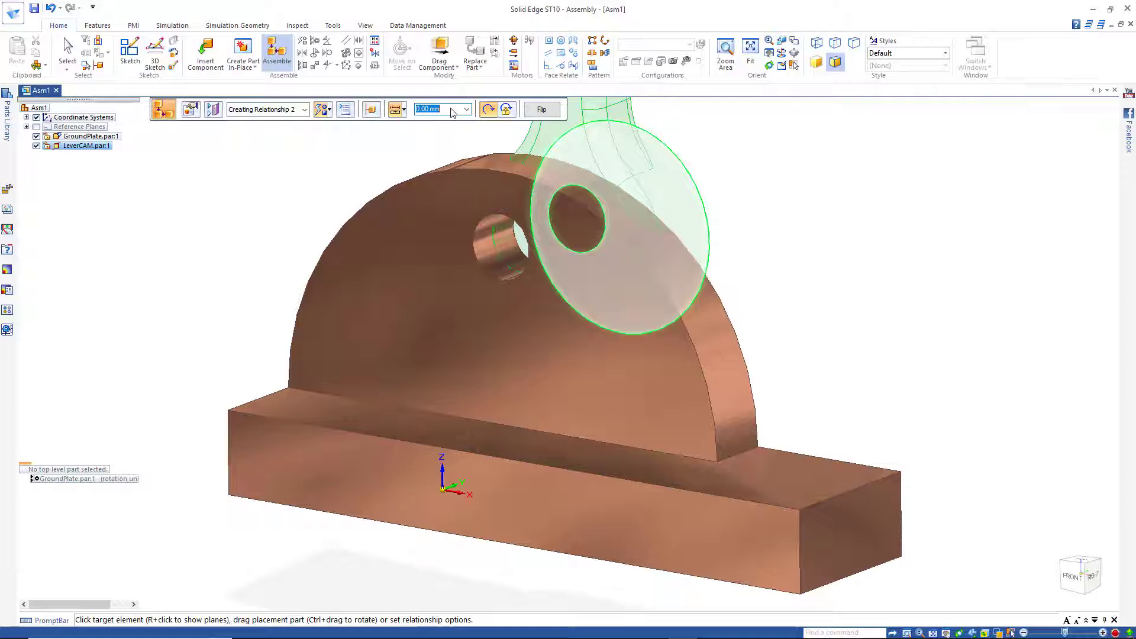
key(Return)
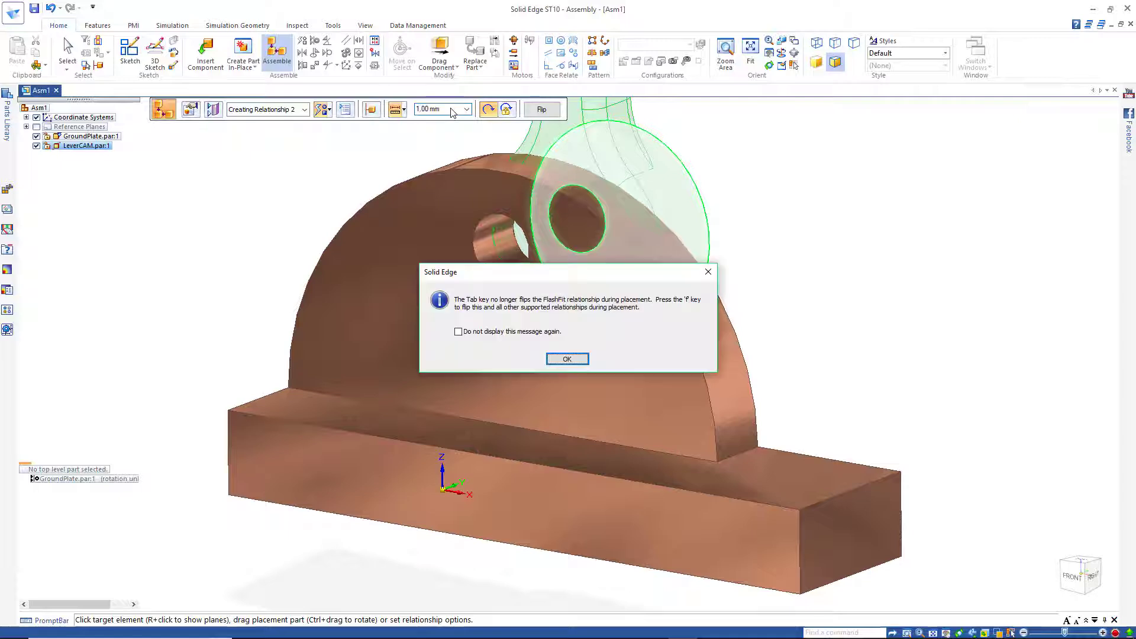
click(563, 357)
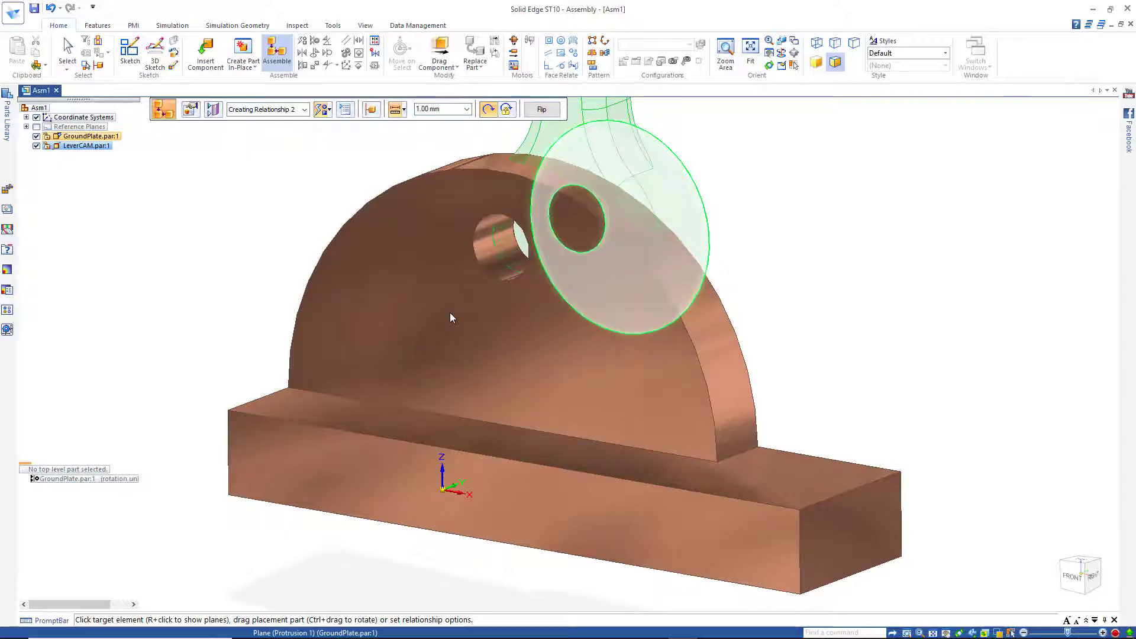
click(450, 312)
middle_drag(449, 312, 785, 322)
key(Escape)
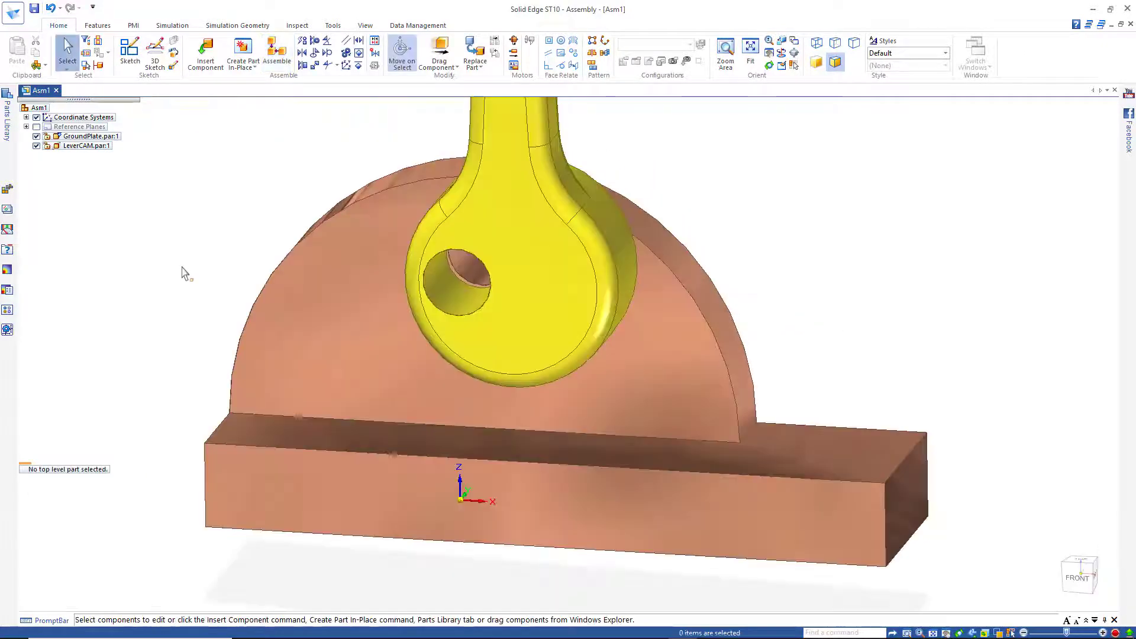
Step: Place Pin.par and insert its cylinder into the LeverCAM hole
click(7, 121)
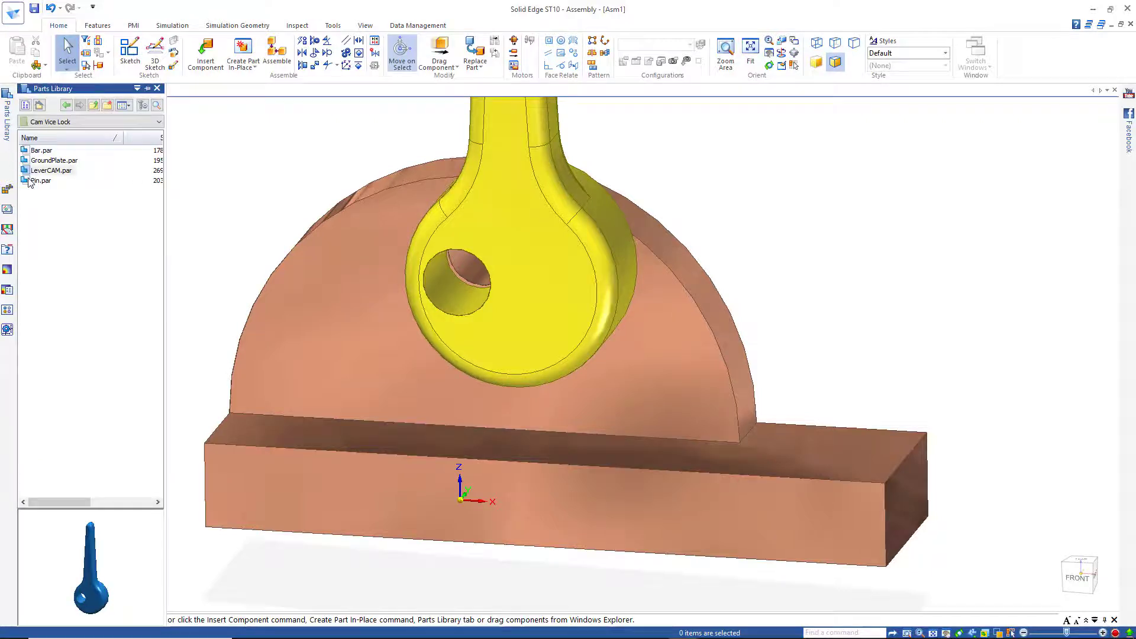
click(40, 181)
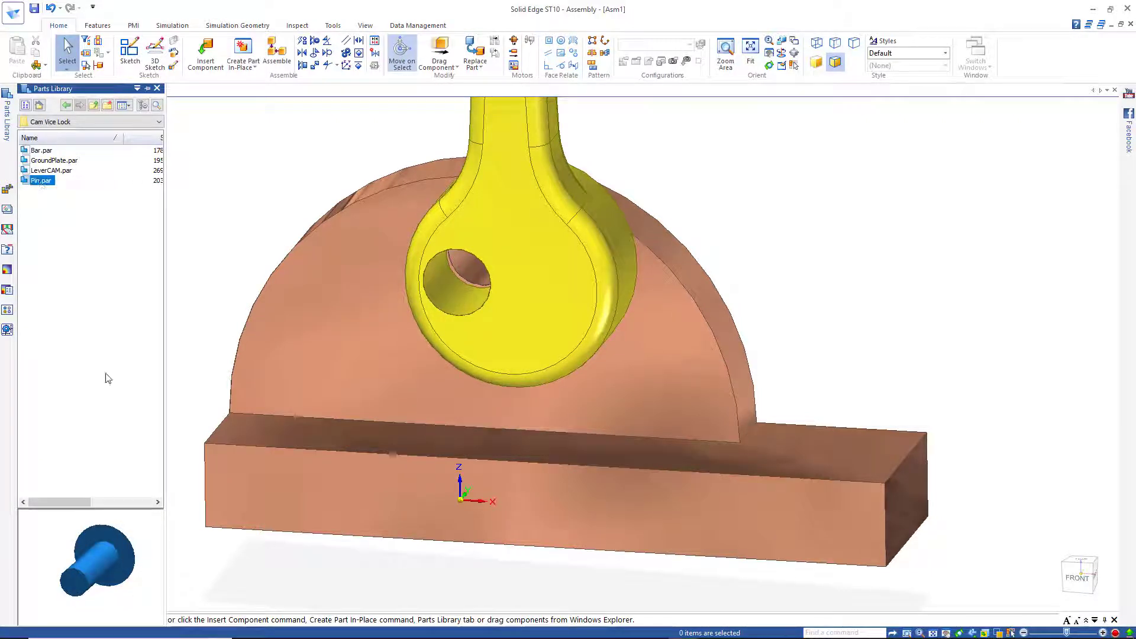
drag(202, 176, 833, 238)
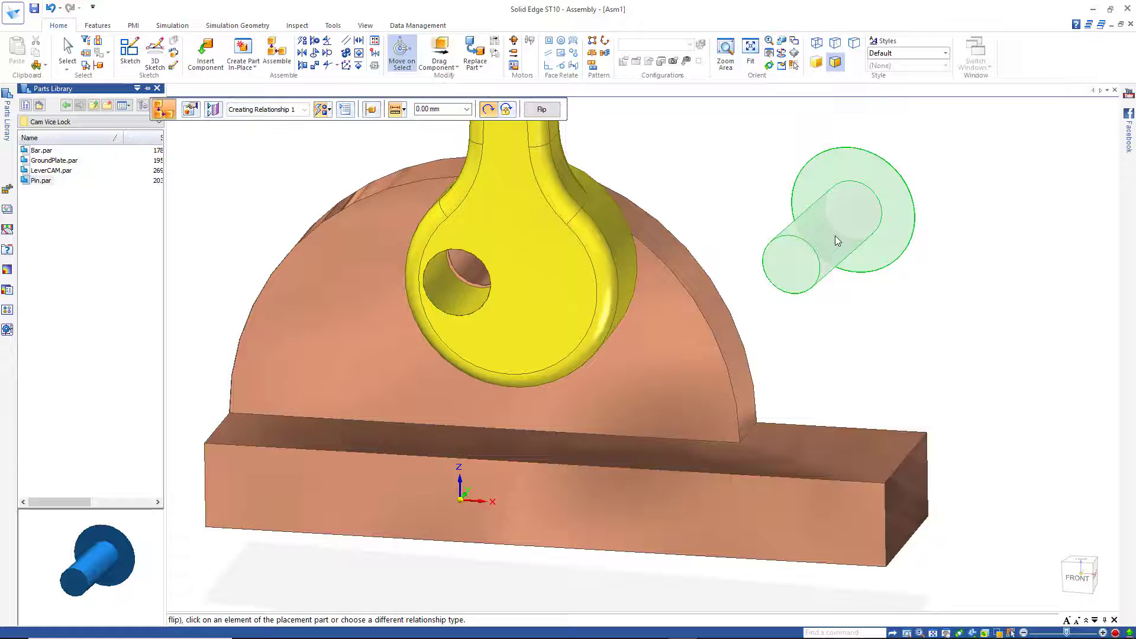
click(819, 242)
click(450, 300)
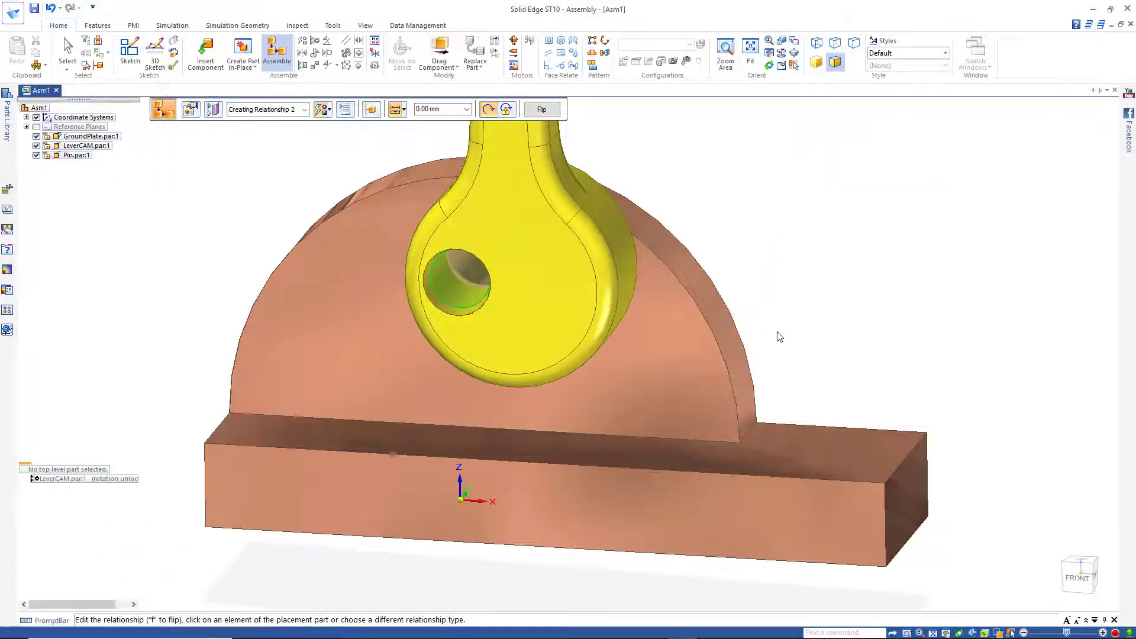
Step: Mate the pin's flat head face against the ground plate
middle_drag(802, 322, 693, 162)
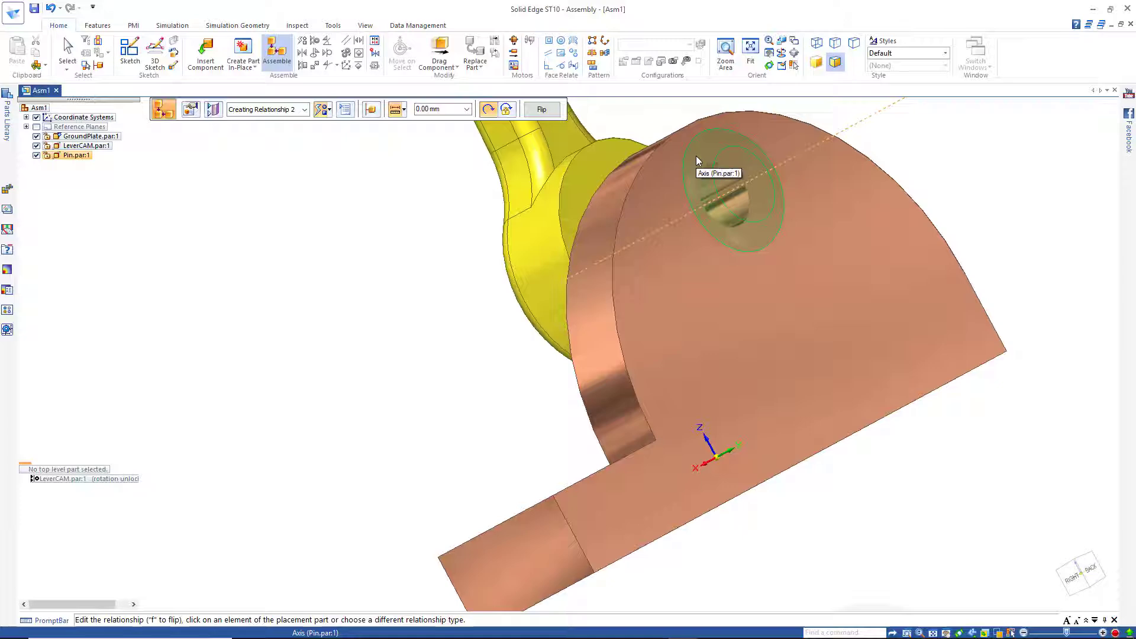
right_click(697, 163)
click(756, 177)
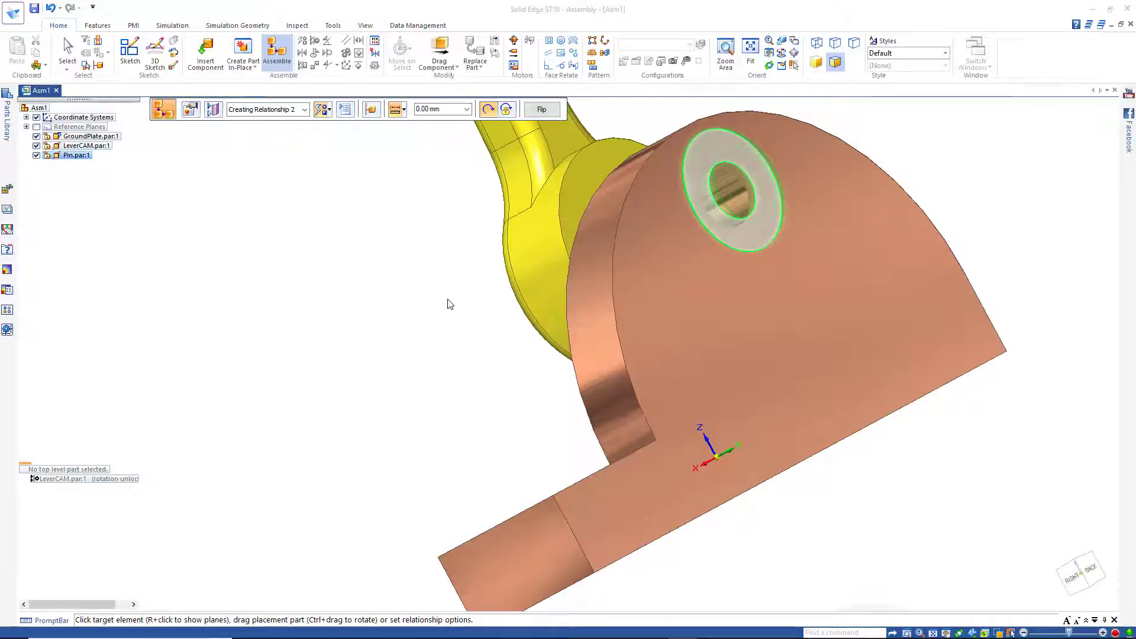
click(651, 267)
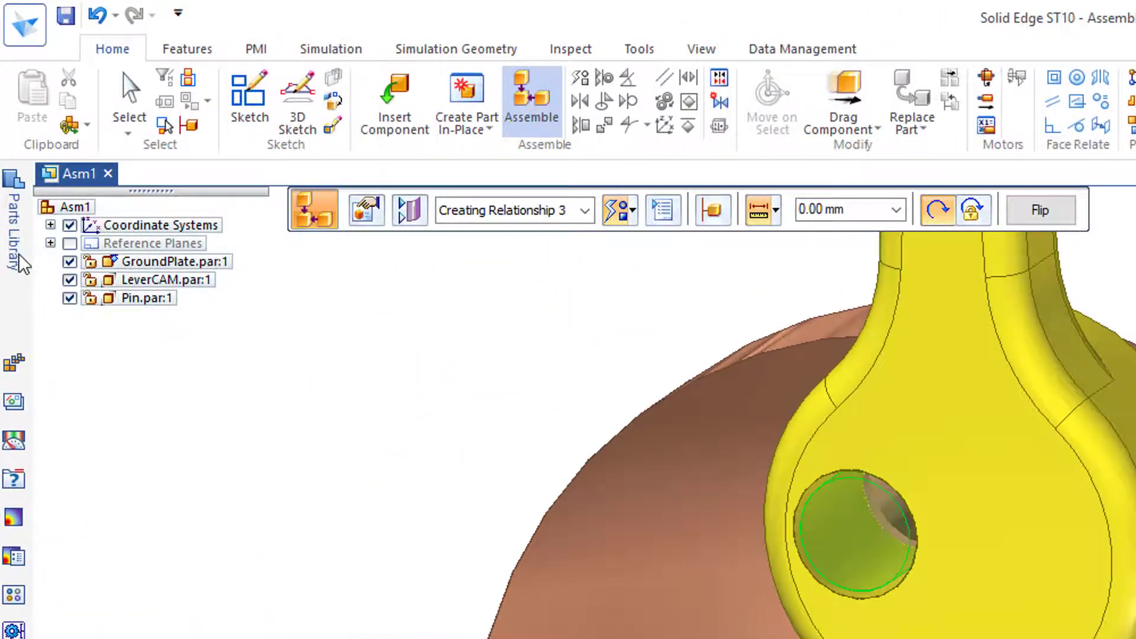
Step: Place Bar.par on the ground plate's base beneath the lever
click(12, 137)
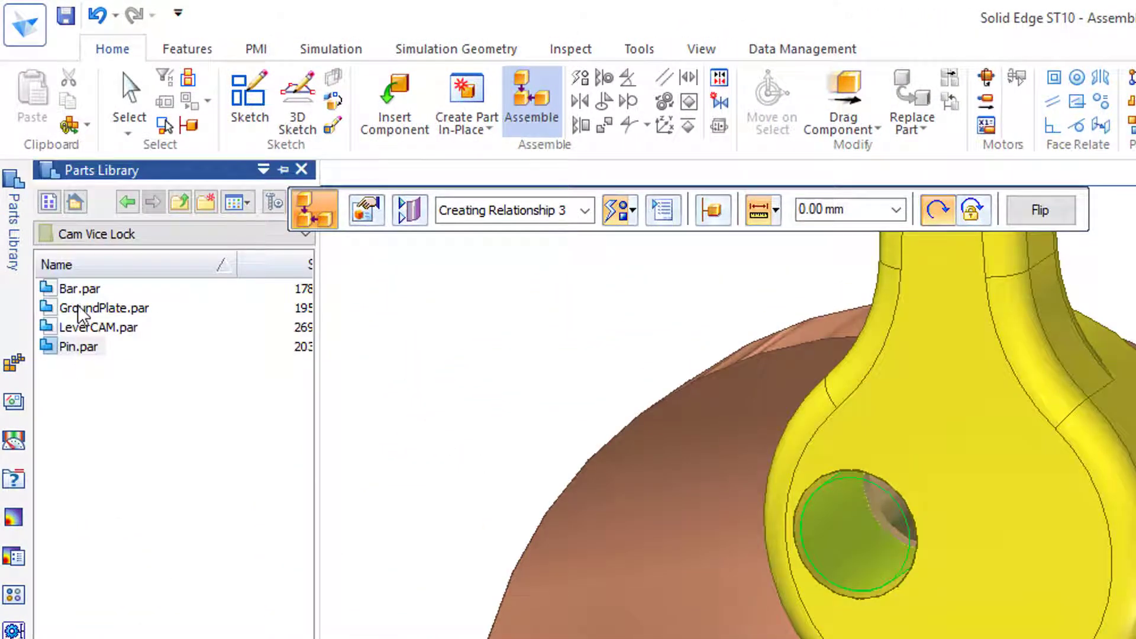
drag(71, 296, 578, 423)
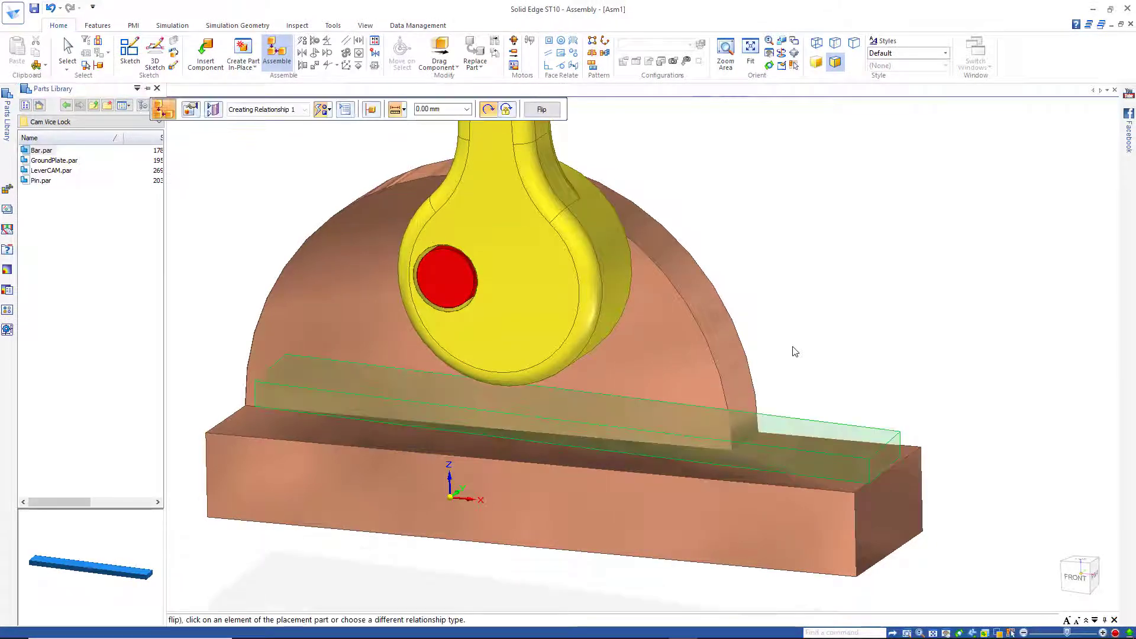
click(67, 50)
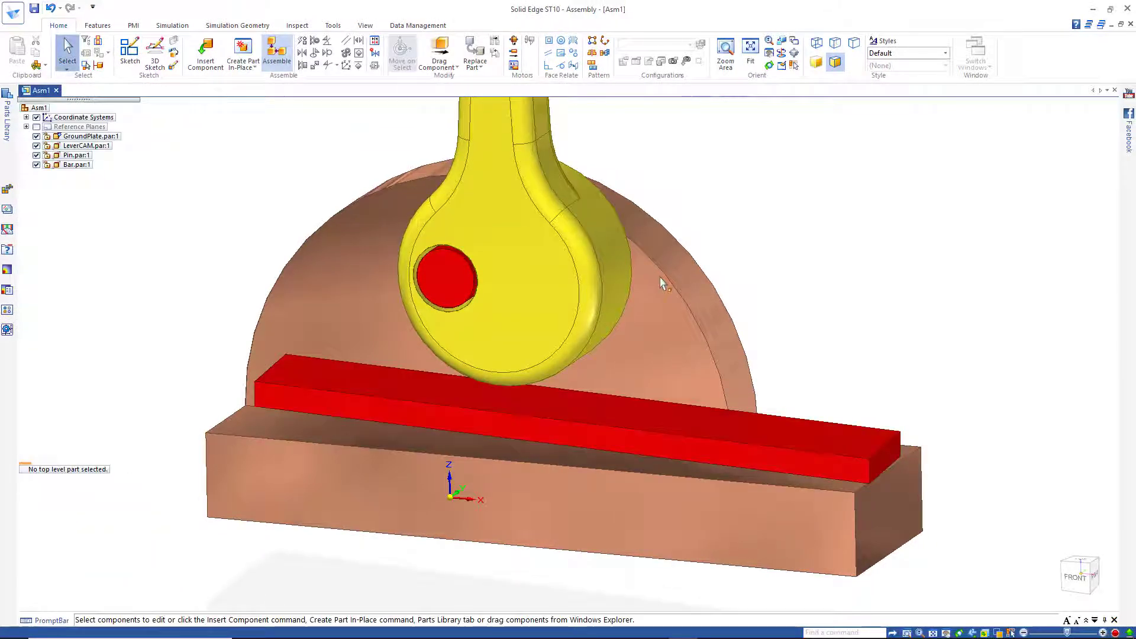
Step: Switch to the front view and test dragging the lever cam, then cancel
middle_drag(772, 320, 689, 343)
key(ctrl+f)
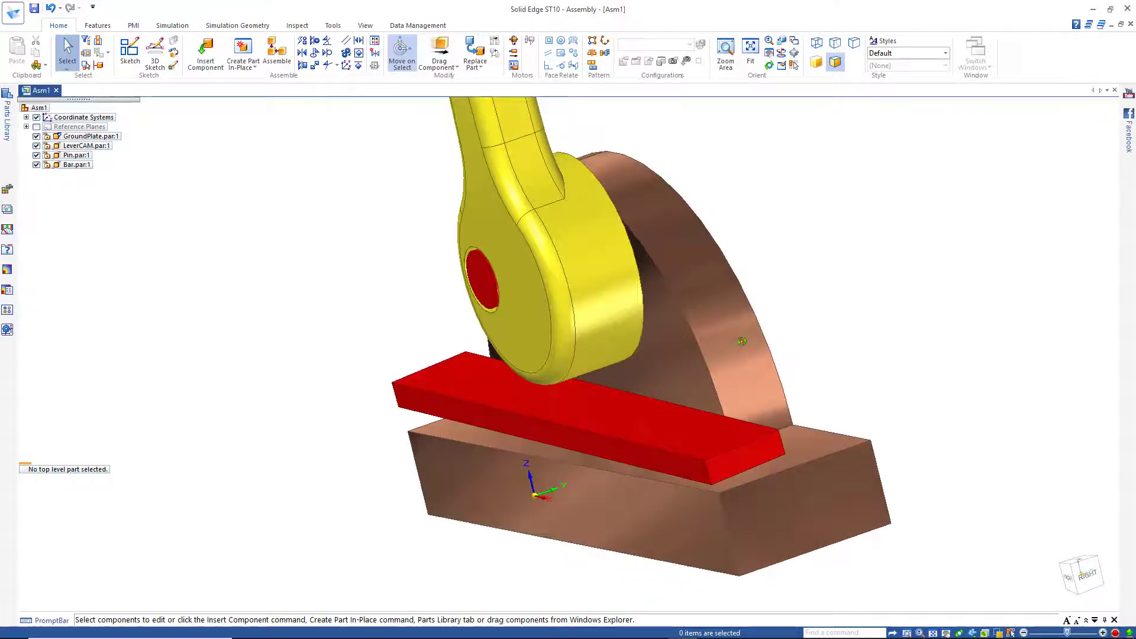
click(438, 53)
click(482, 240)
key(Escape)
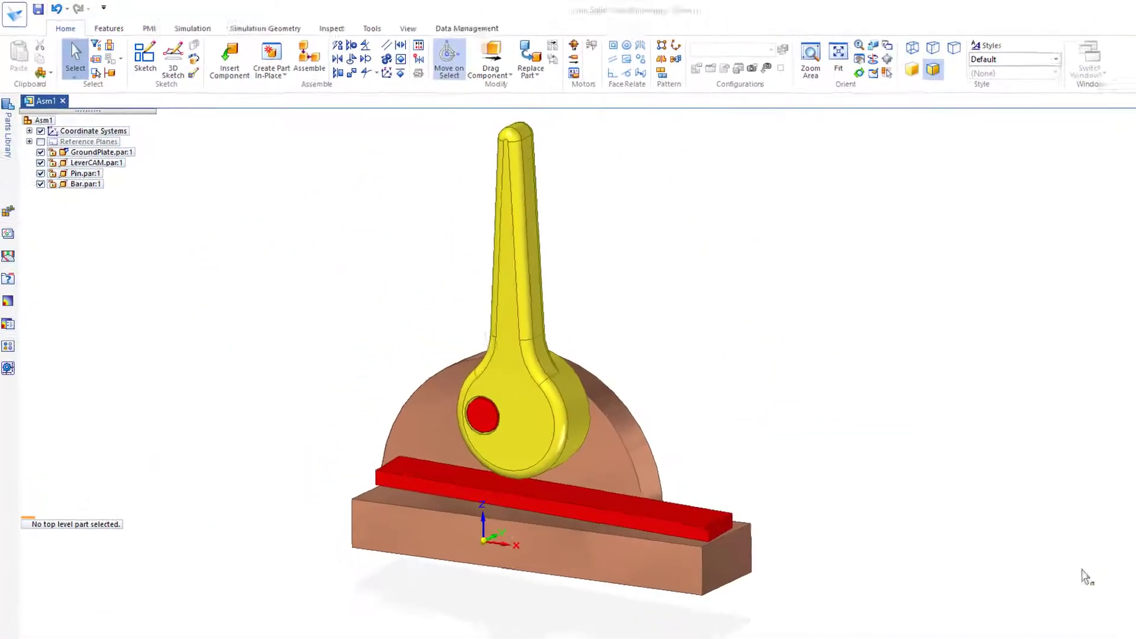
Step: Drag the LeverCAM about its pin so the handle swings left above the bar
click(575, 68)
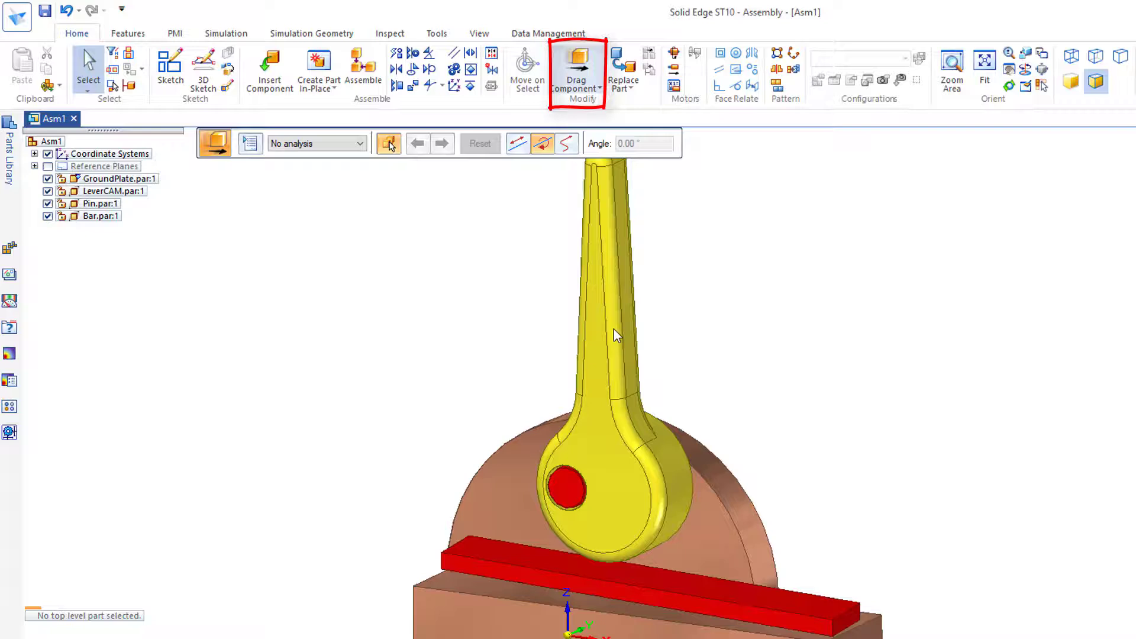
click(599, 358)
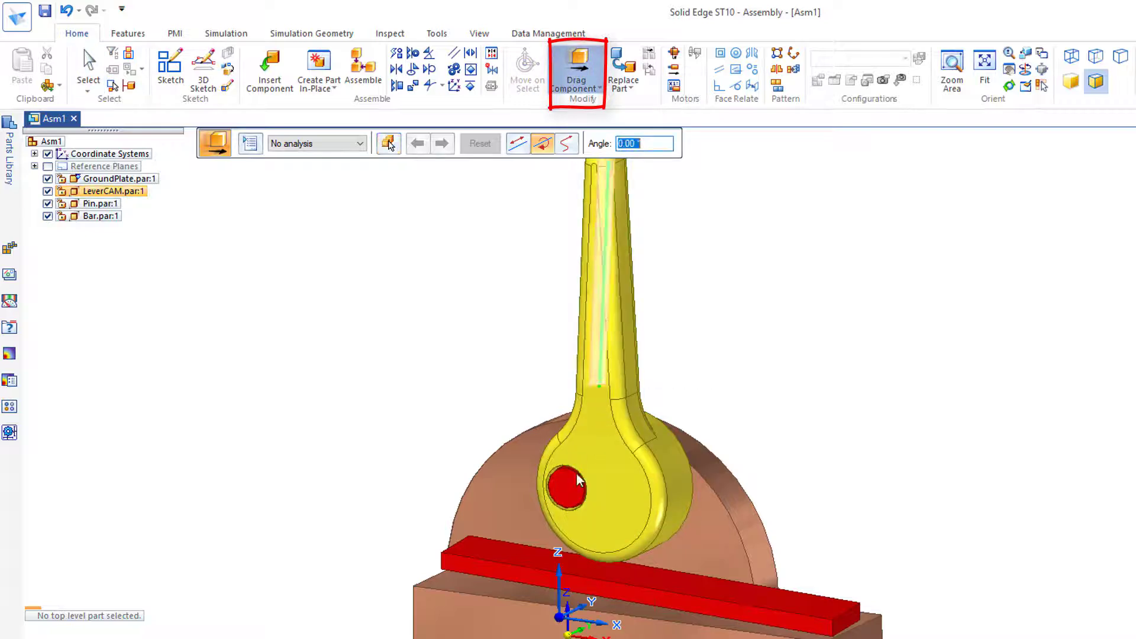
drag(599, 358, 356, 471)
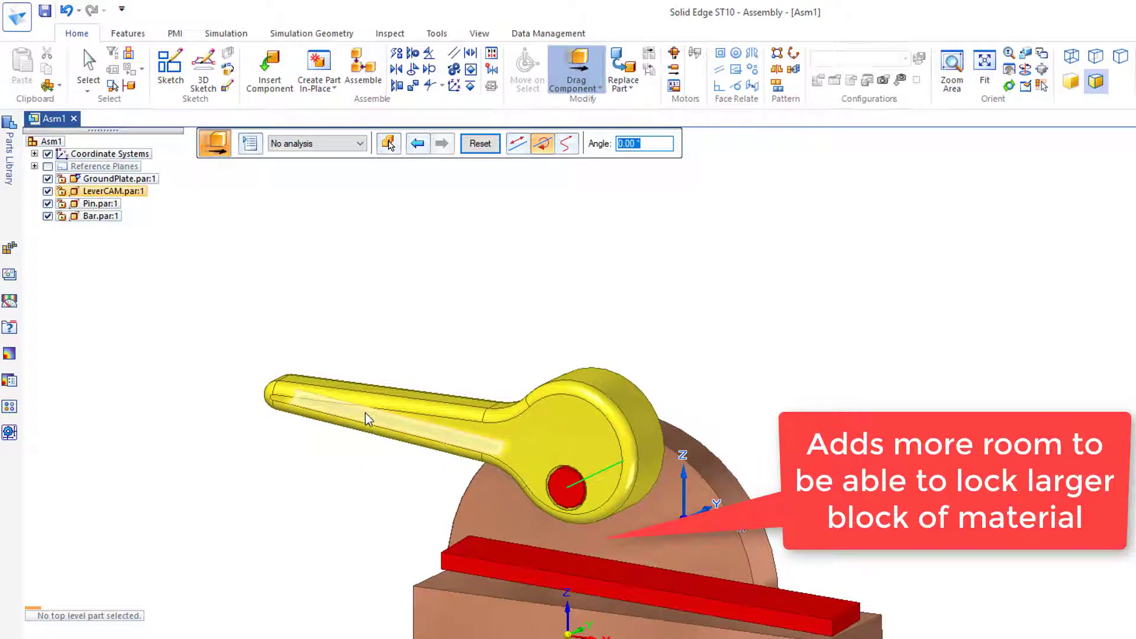
click(88, 66)
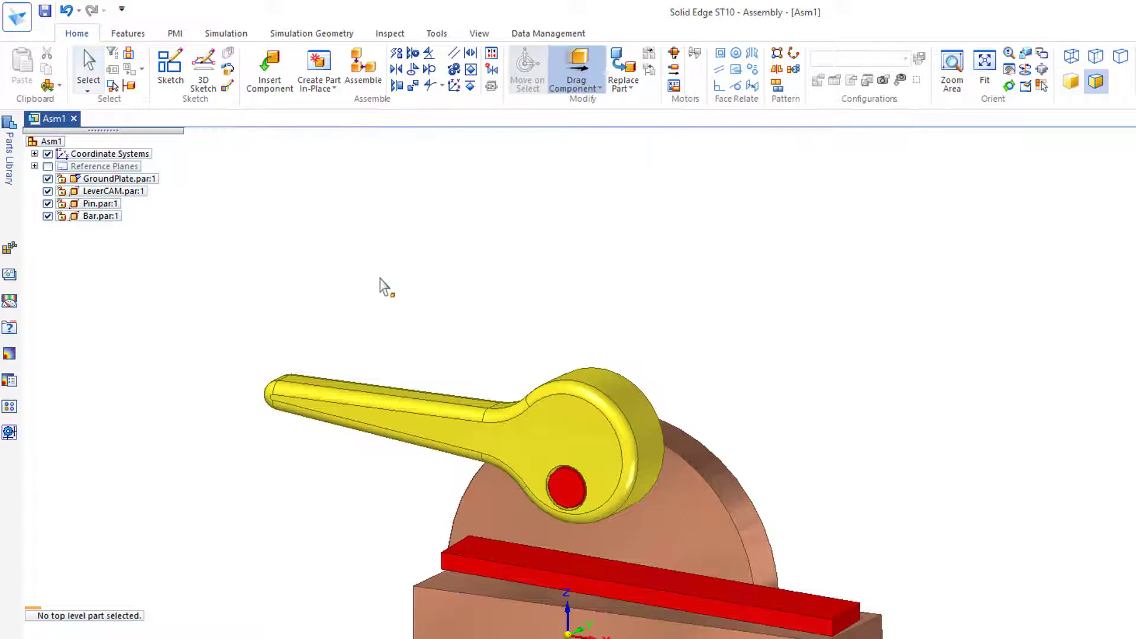
Step: Add rotational motor Rotational 1 turning LeverCAM about the pin axis at 50 deg/s
click(675, 57)
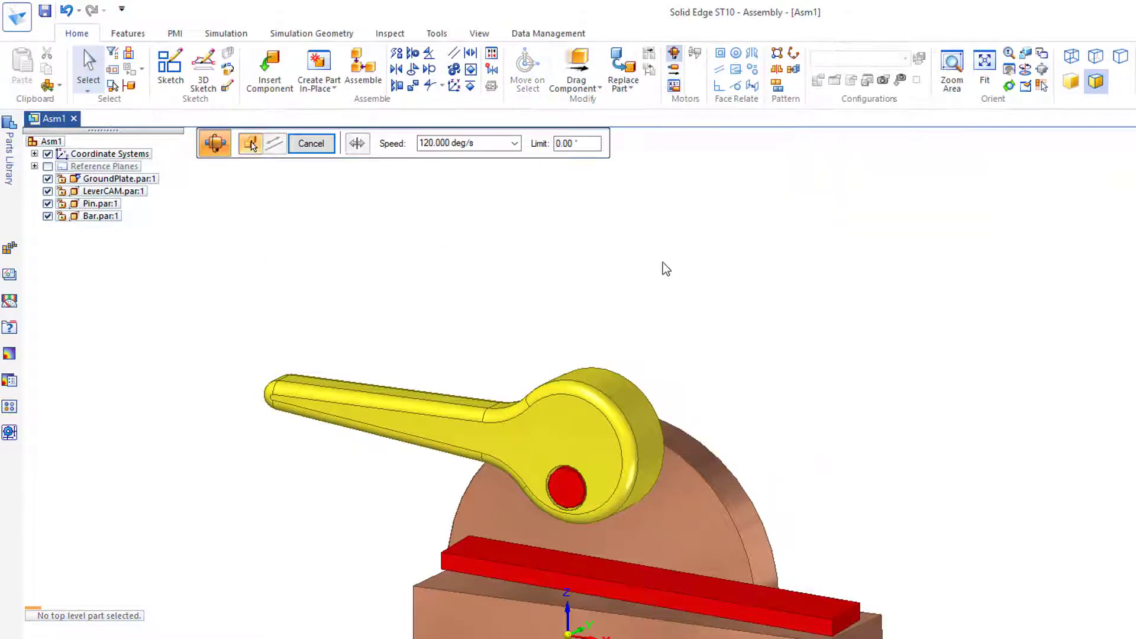
click(558, 416)
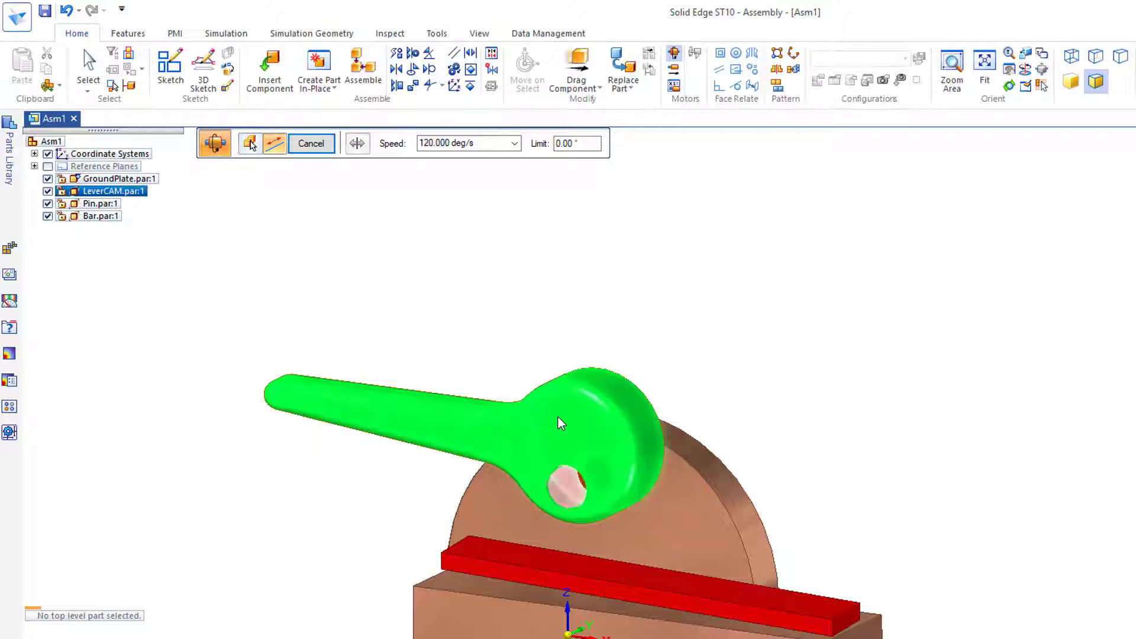
right_click(568, 502)
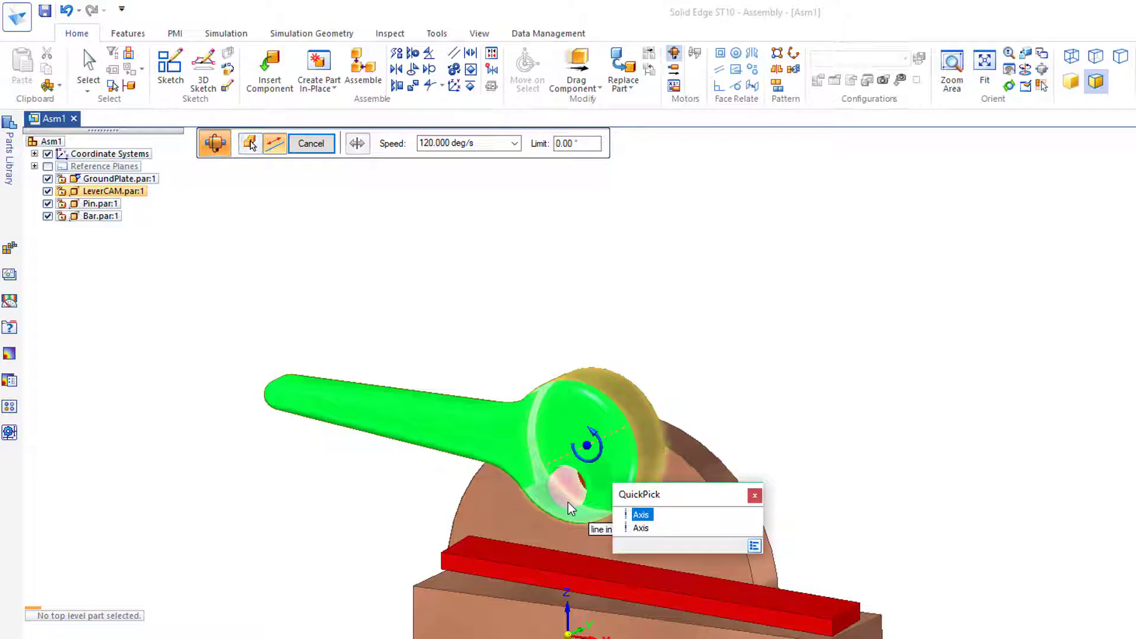
click(639, 529)
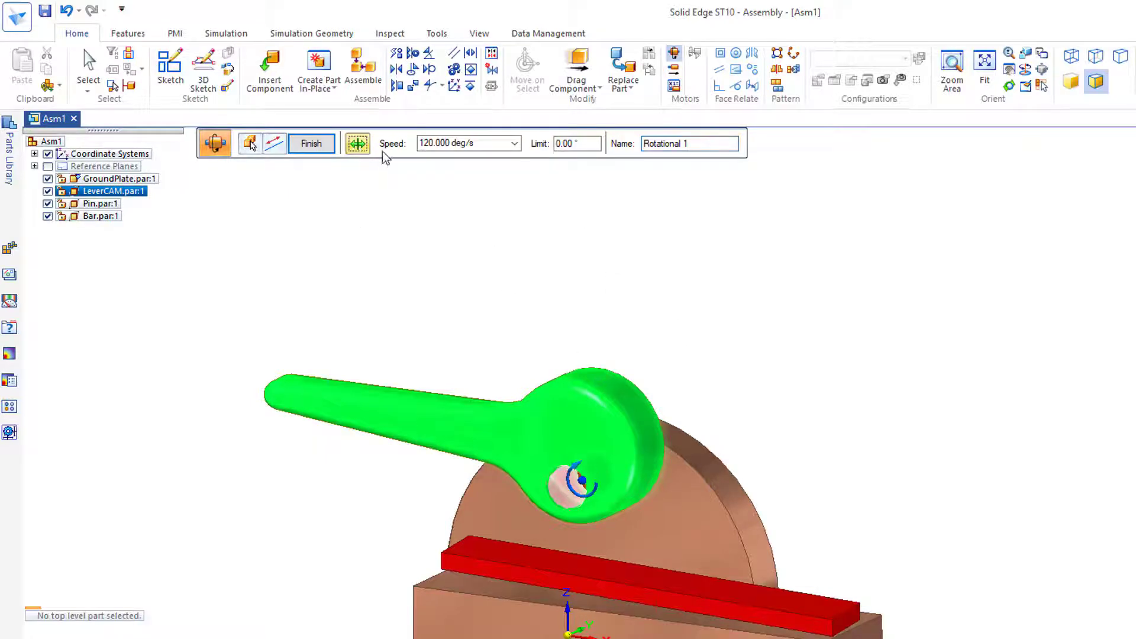
click(495, 143)
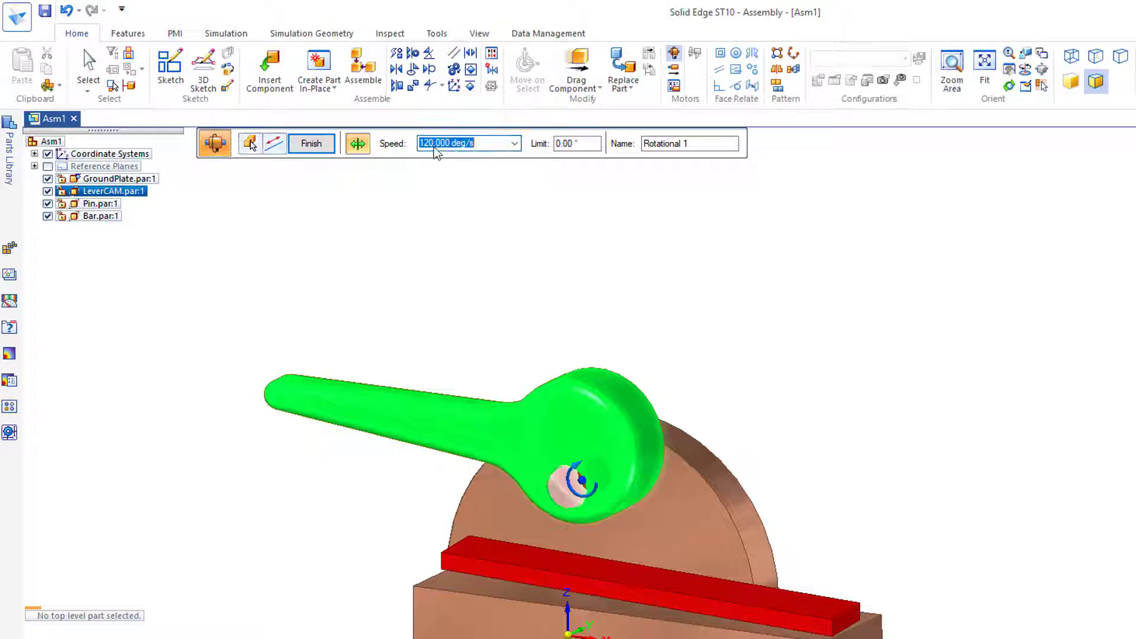
text(5)
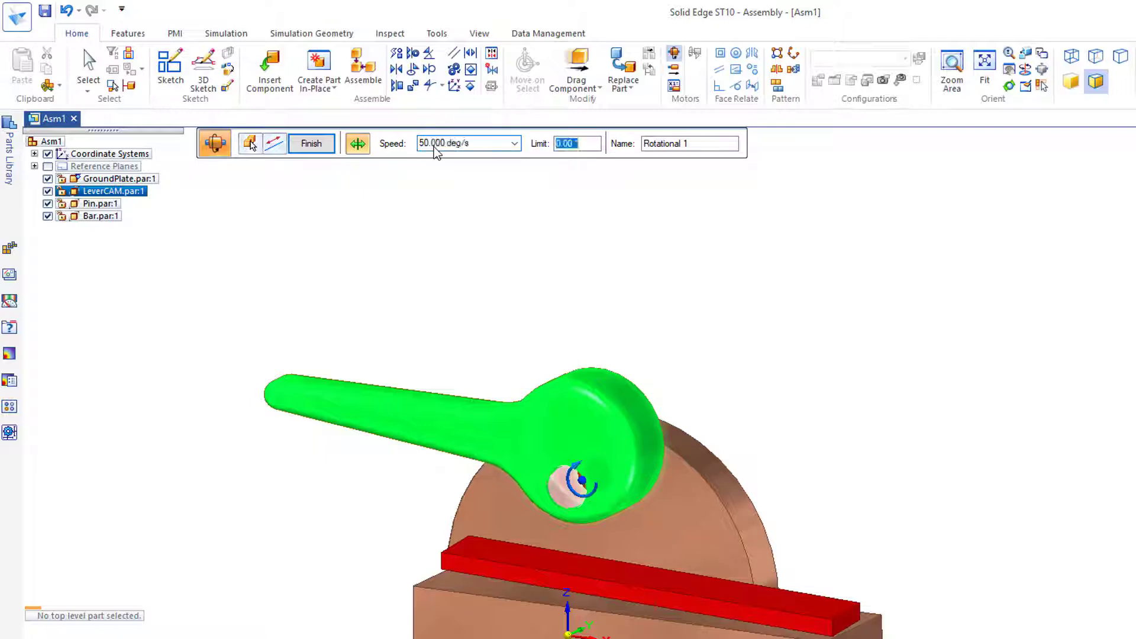
click(309, 144)
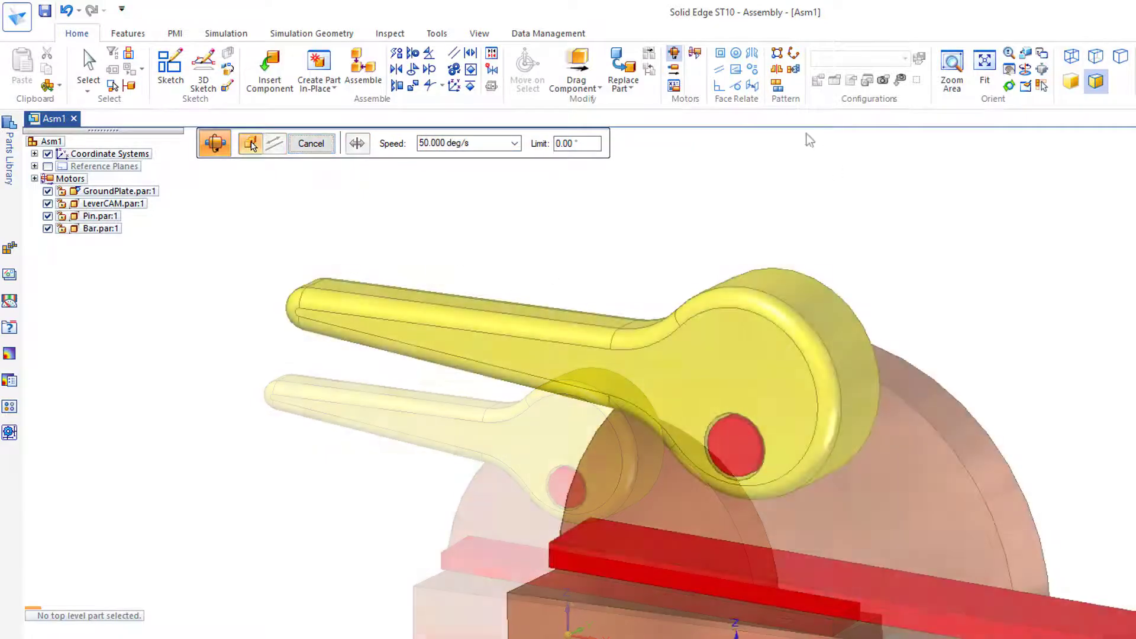
Step: Simulate Rotational 1 as physical motion, opening the Animation_1 timeline
click(695, 56)
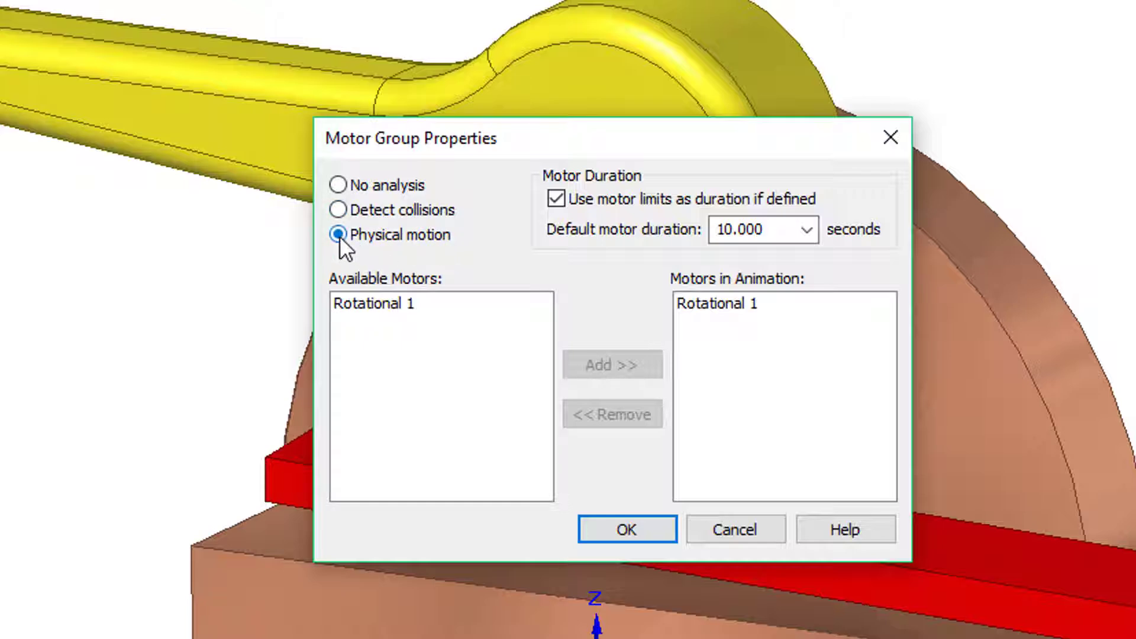
click(625, 531)
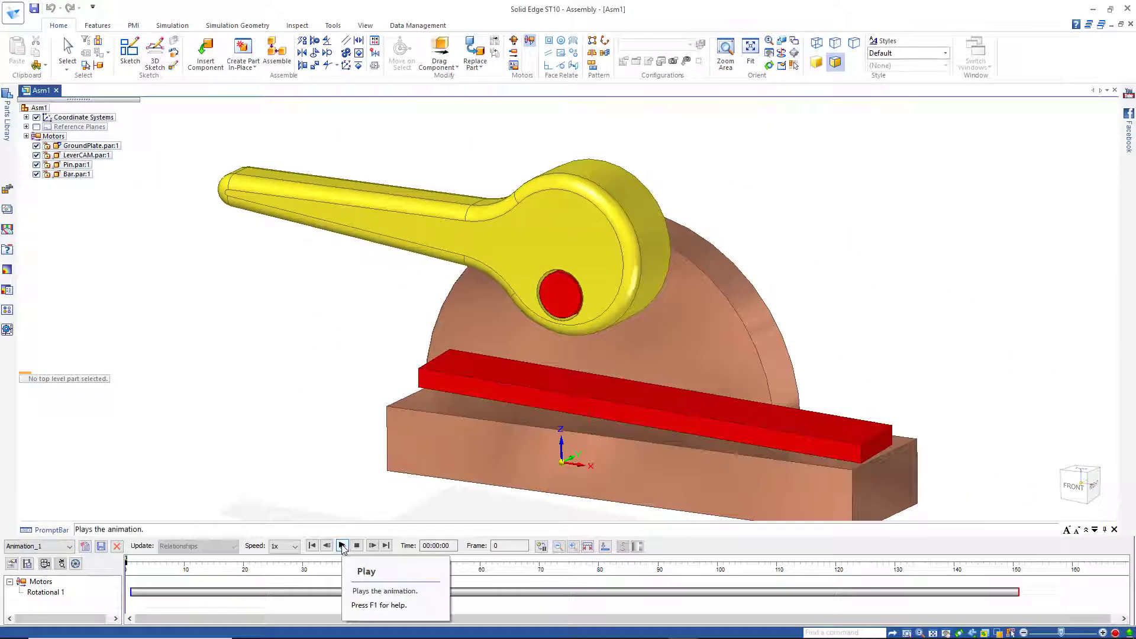
Step: Play Animation_1 twice to watch the lever cam swing down onto the bar
click(343, 546)
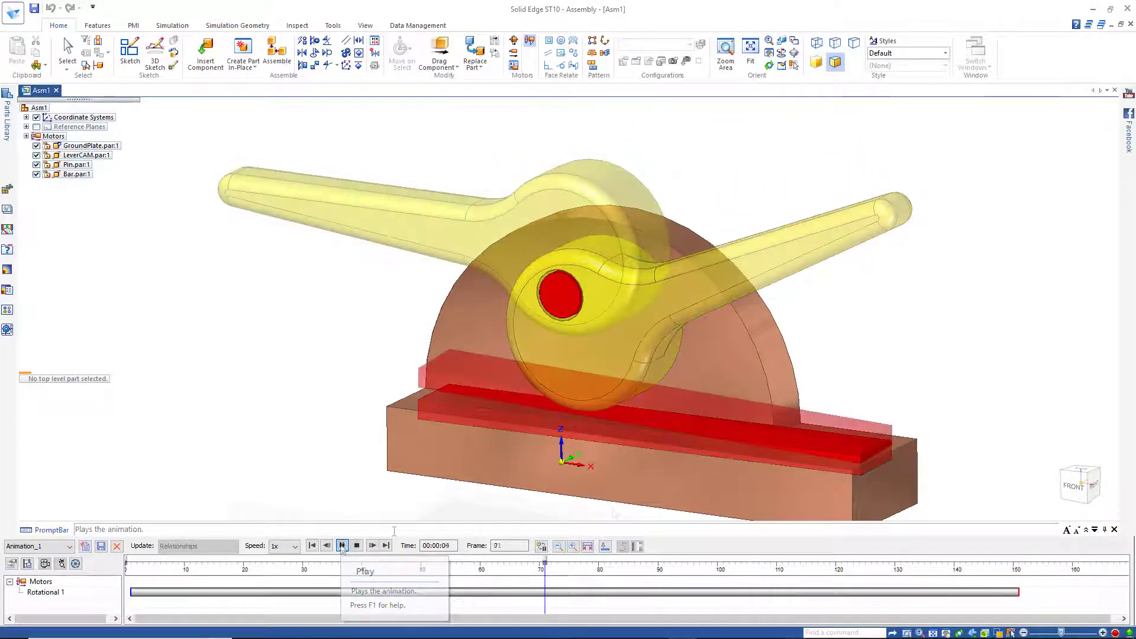
click(342, 546)
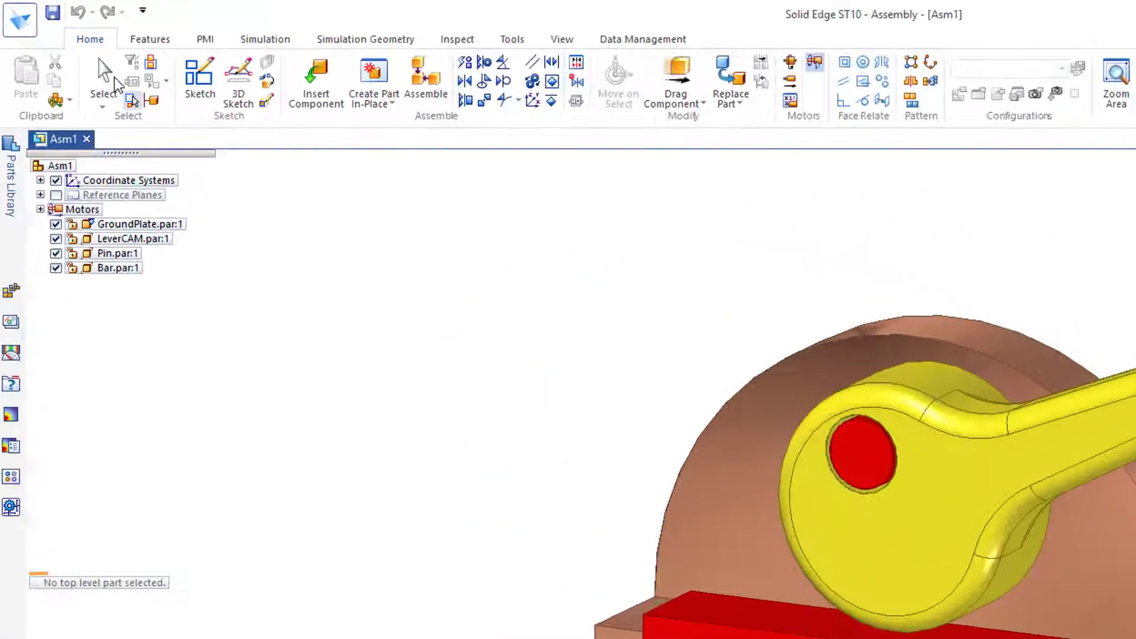
Step: Close the animation saving changes, then edit Rotational 1 to a 200° rotation limit
click(111, 78)
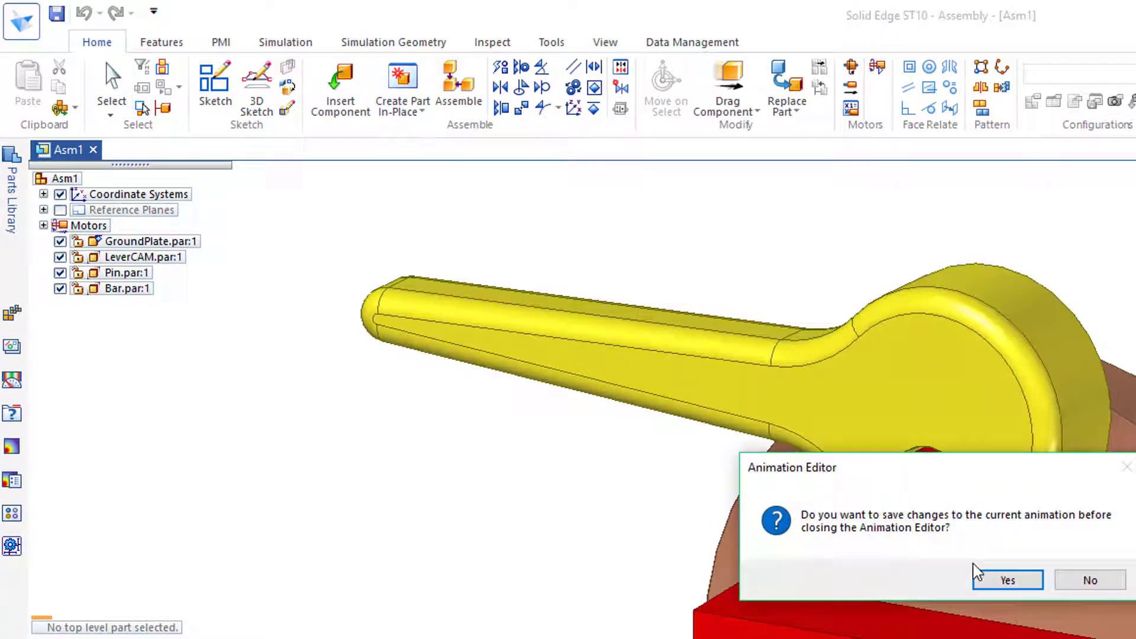
click(1006, 579)
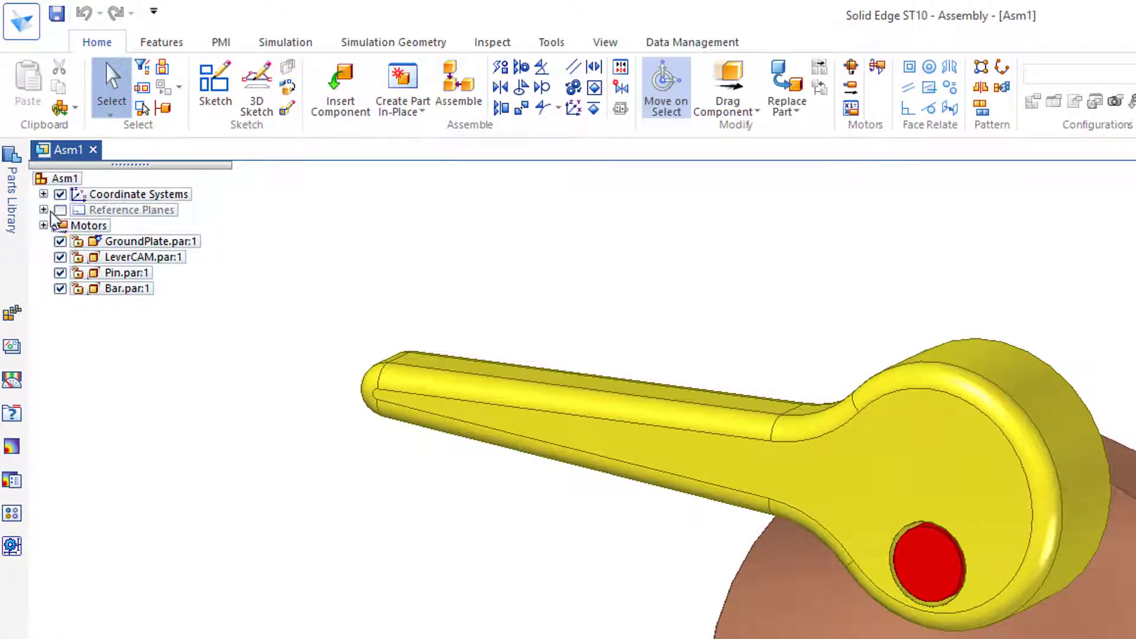
click(43, 225)
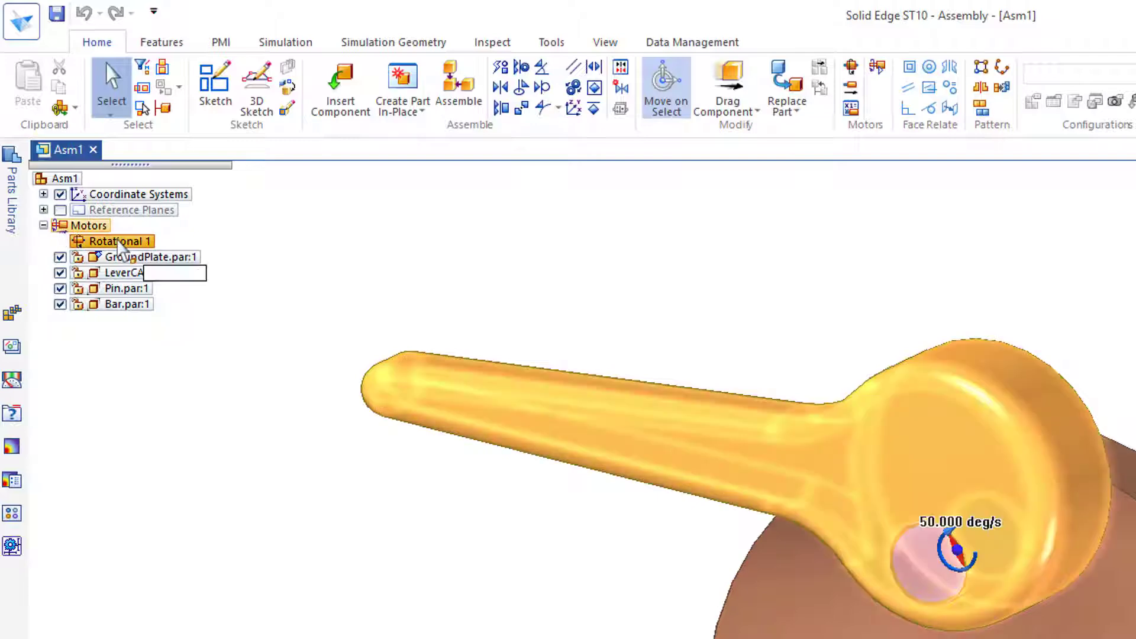
click(116, 242)
right_click(118, 239)
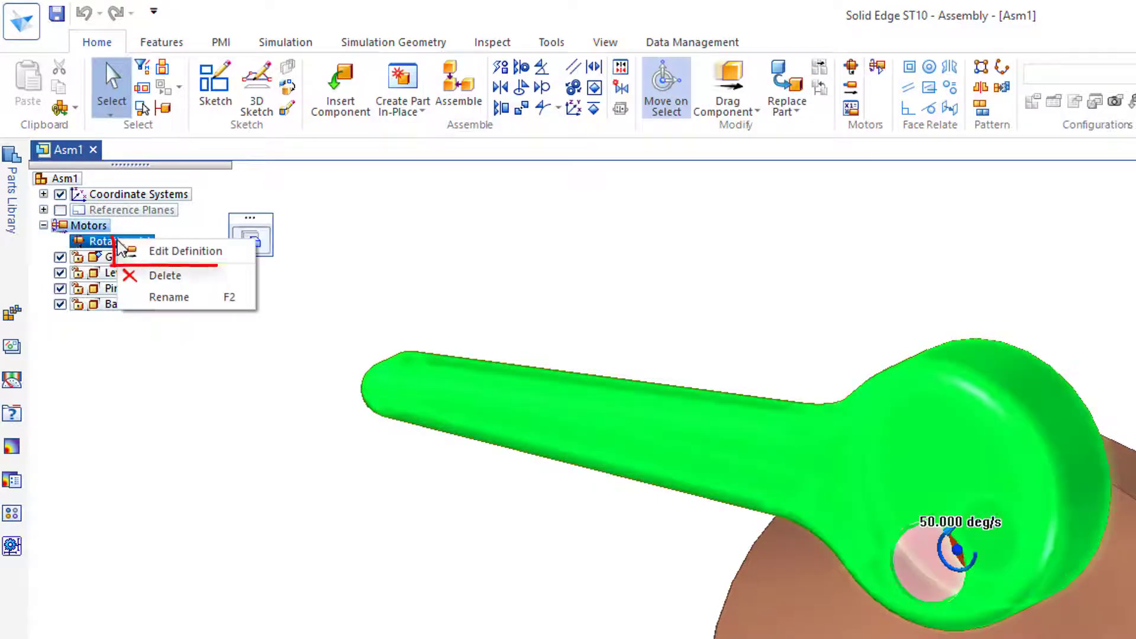
click(168, 250)
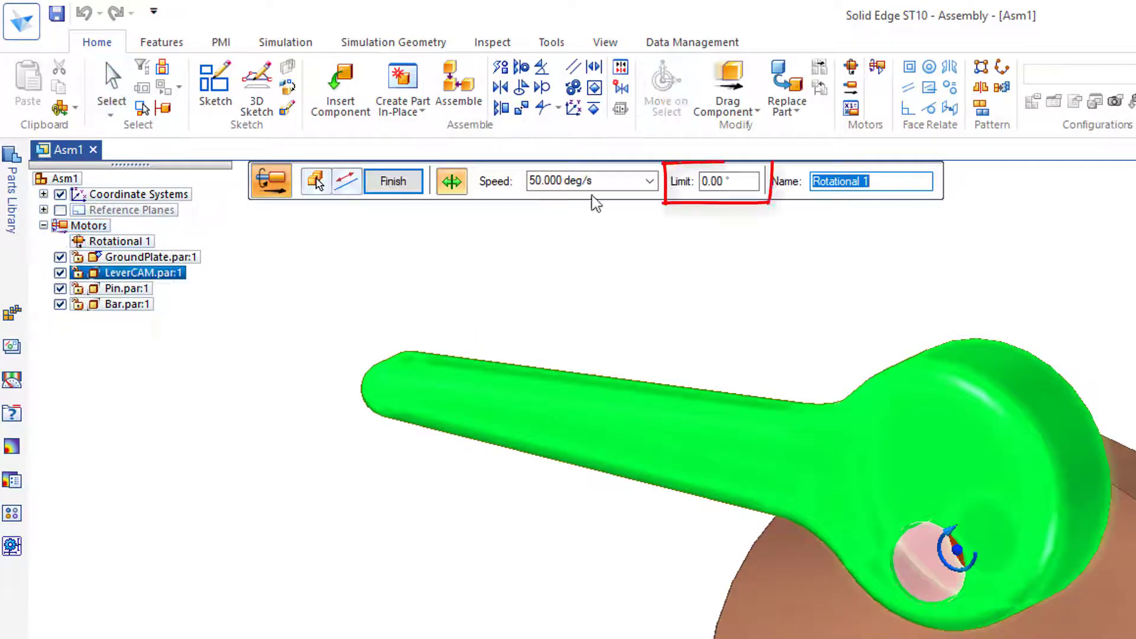
drag(749, 185, 692, 192)
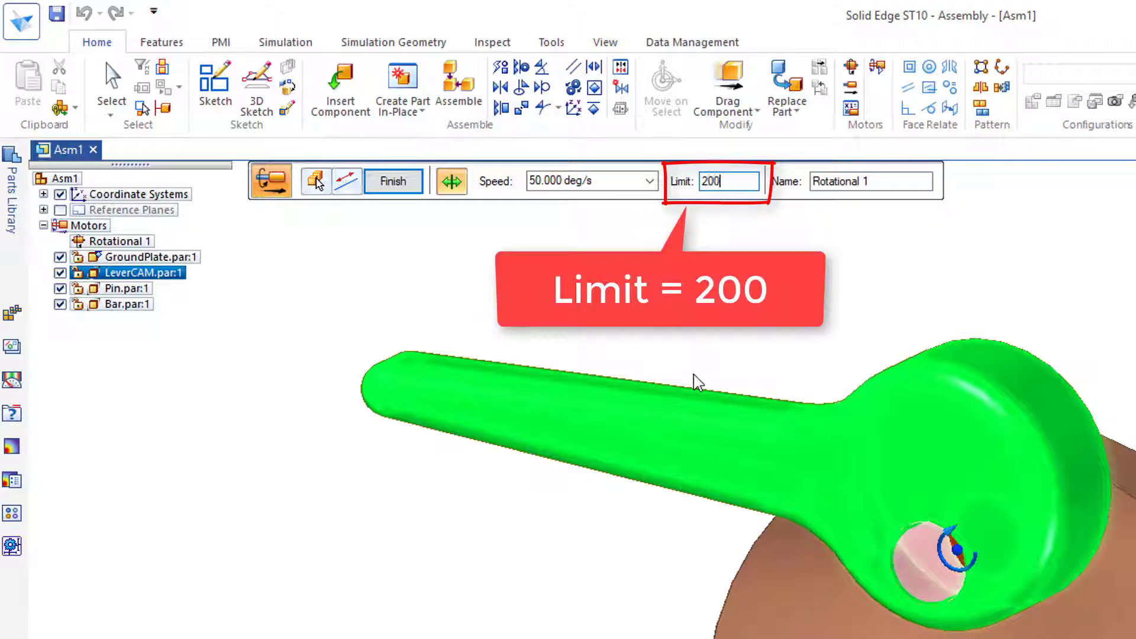
text(200)
key(Return)
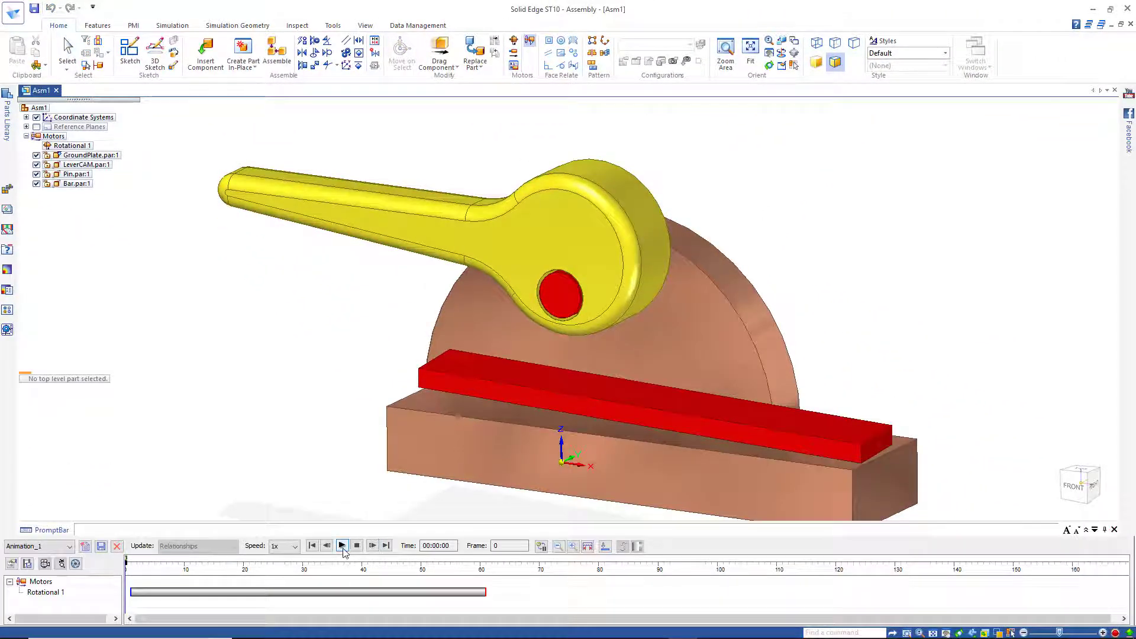
Step: Replay Animation_1 with the 200° limit so the lever cam rotates about its pin
click(342, 545)
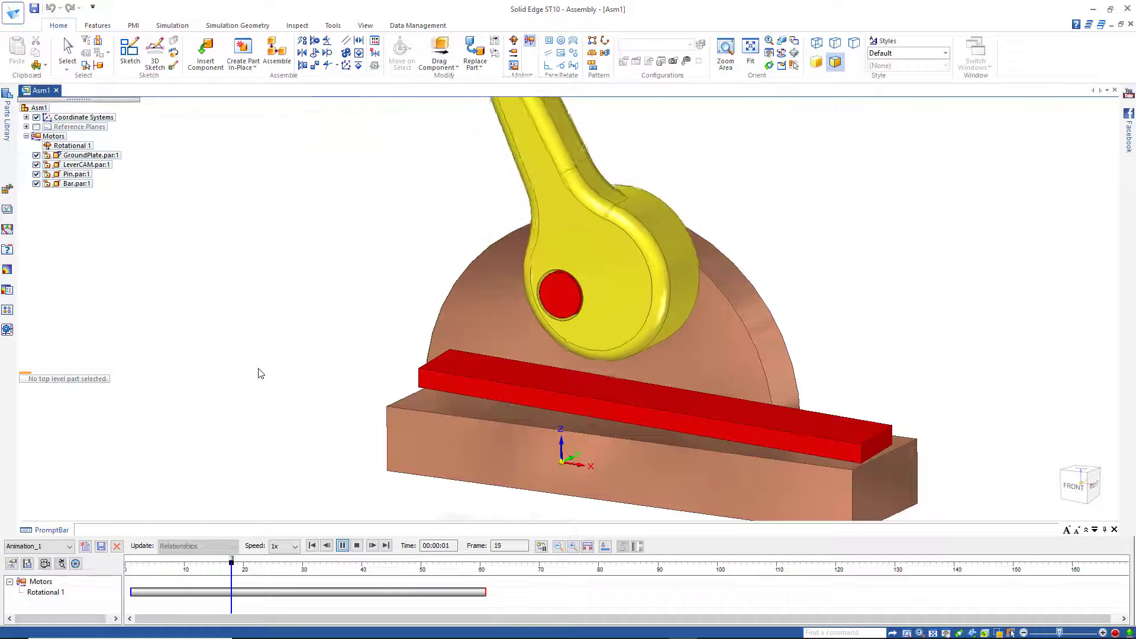